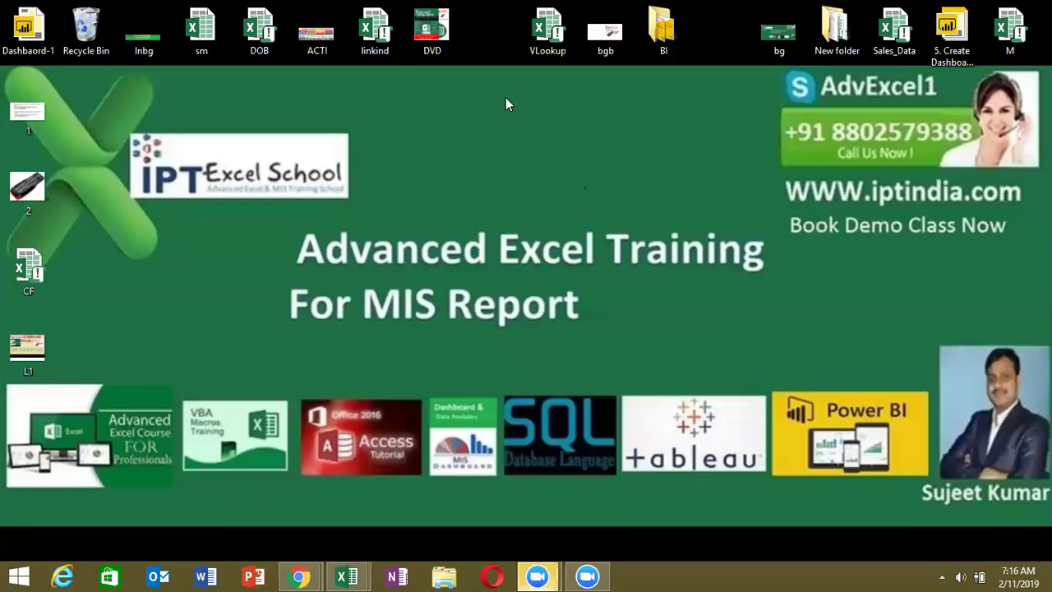
- Browse the image files in the image viewer, then close it
right_click(46, 113)
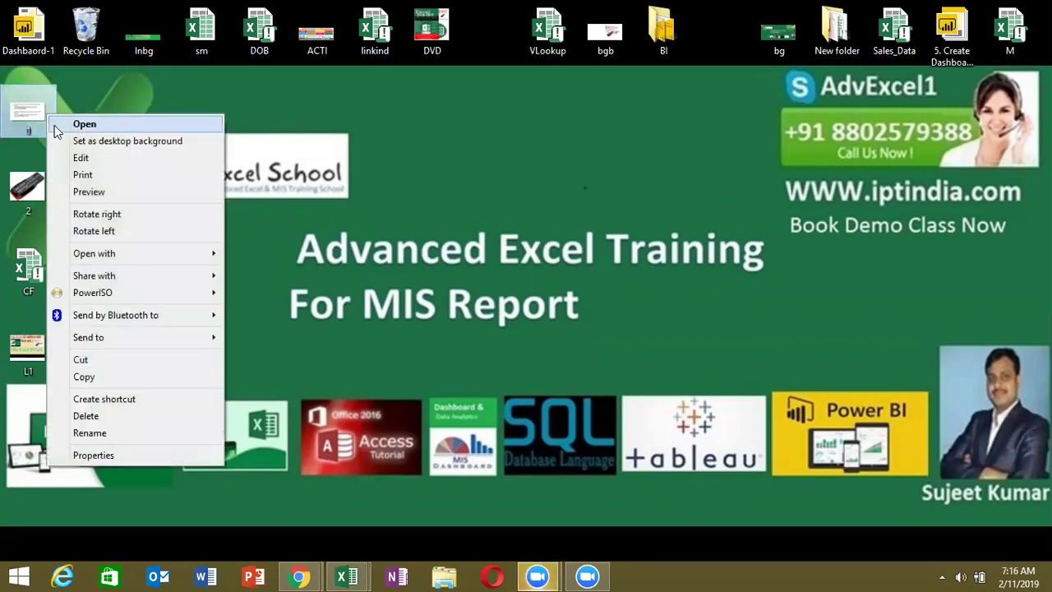
click(97, 190)
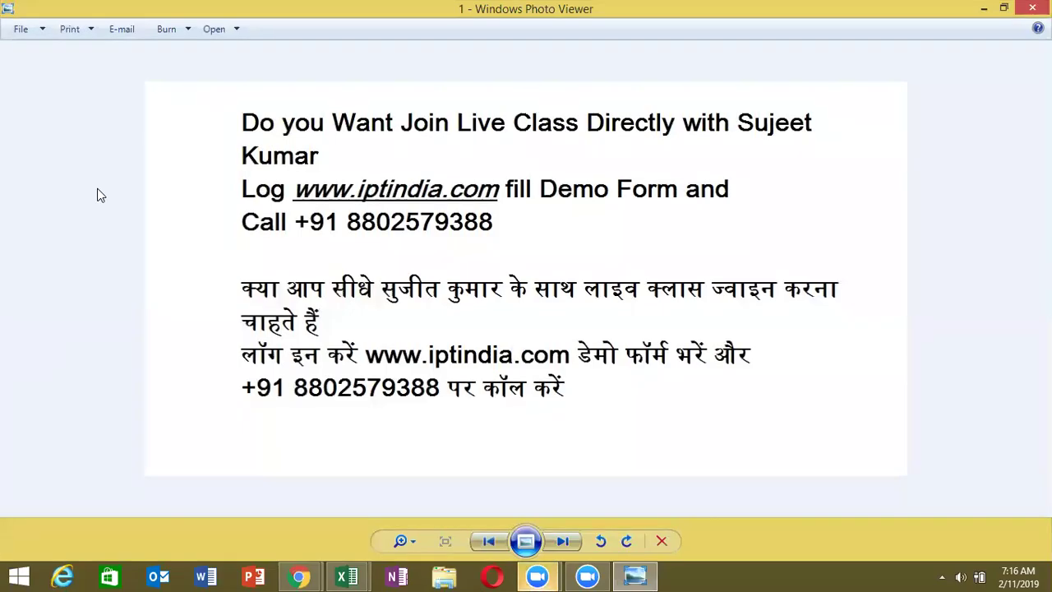
key(Right)
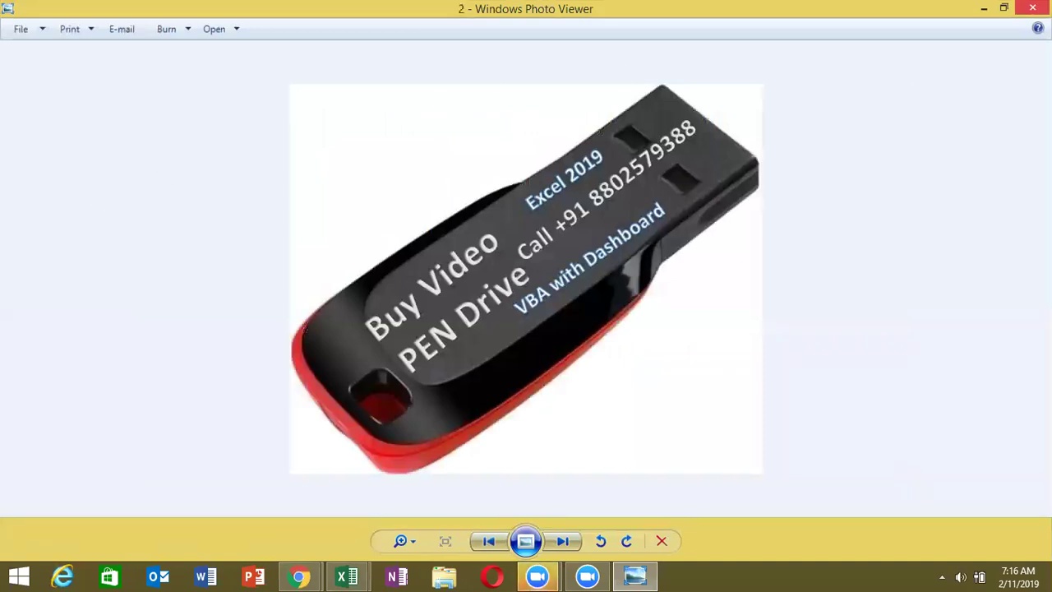
click(1032, 7)
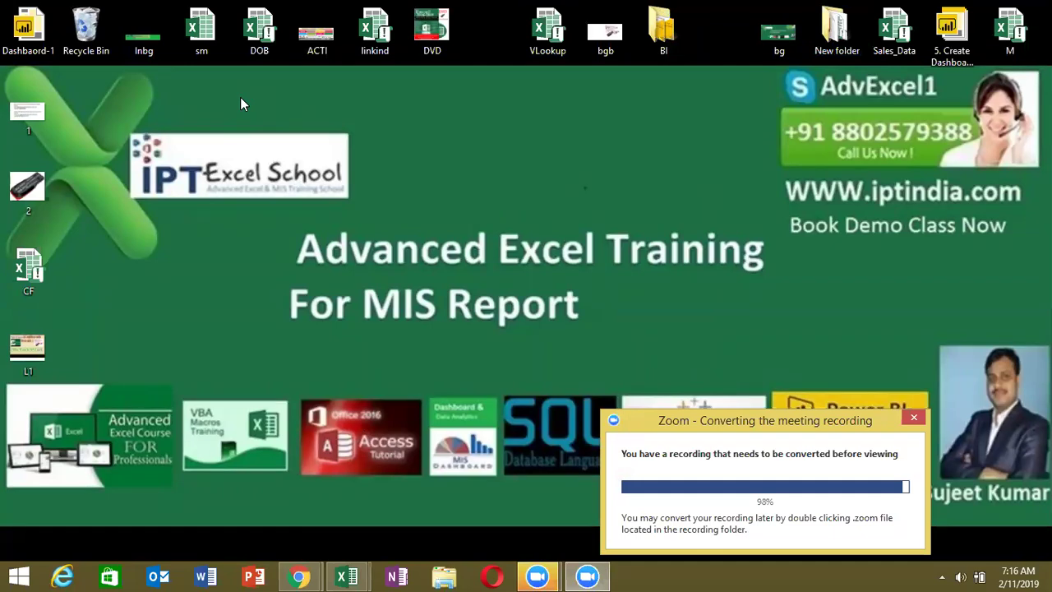
- Switch to the Book1 workbook and commit F2's last-score formula as an array formula
click(347, 577)
click(400, 521)
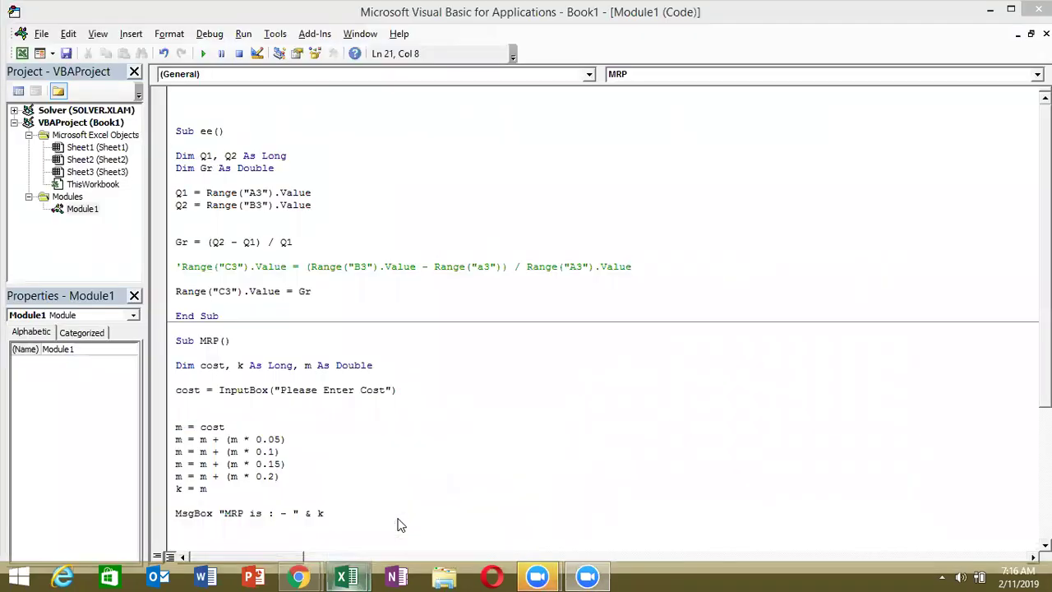
click(347, 577)
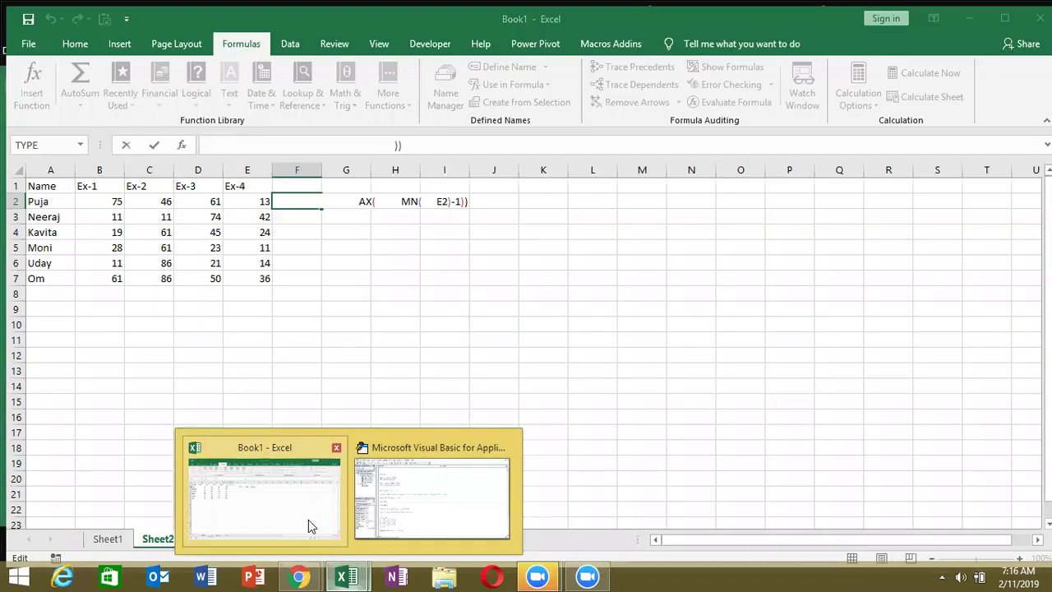
click(308, 519)
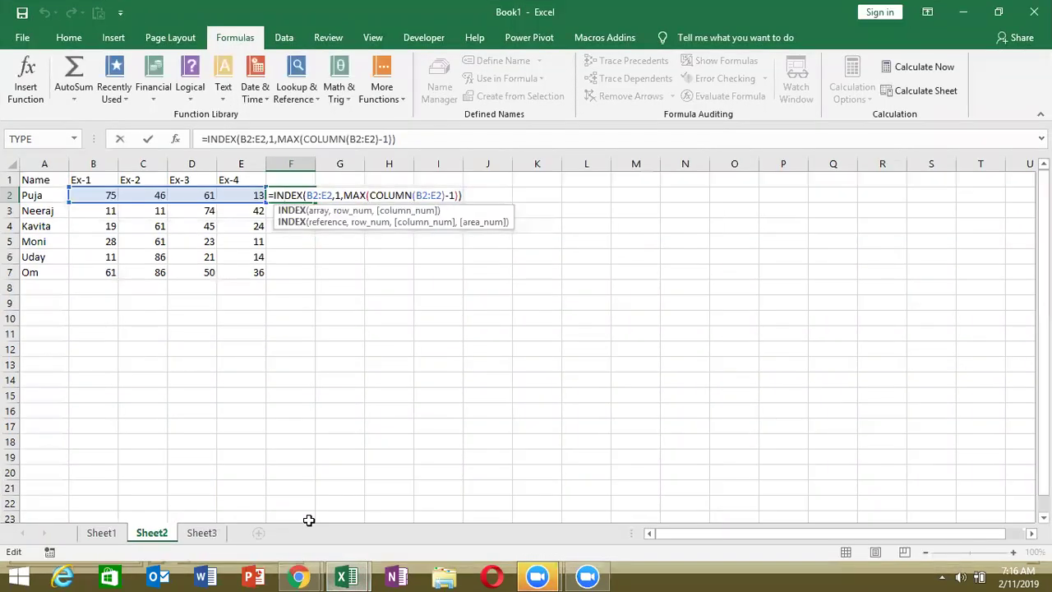
key(ctrl+shift+Return)
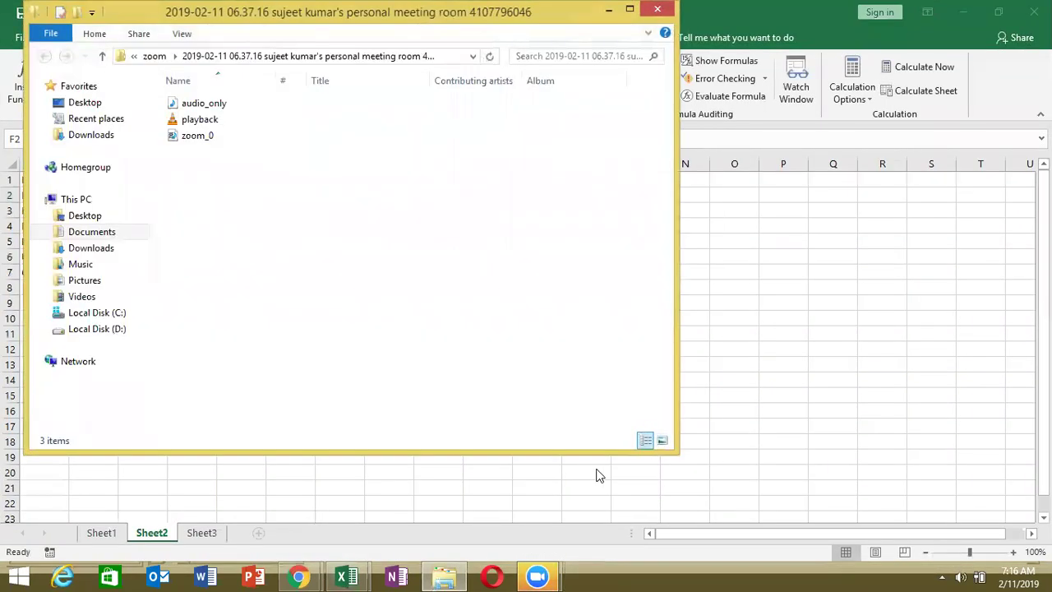
- Close the folder window, clear F2, then select names A2:A7 and headings B1:E1
click(657, 9)
key(Delete)
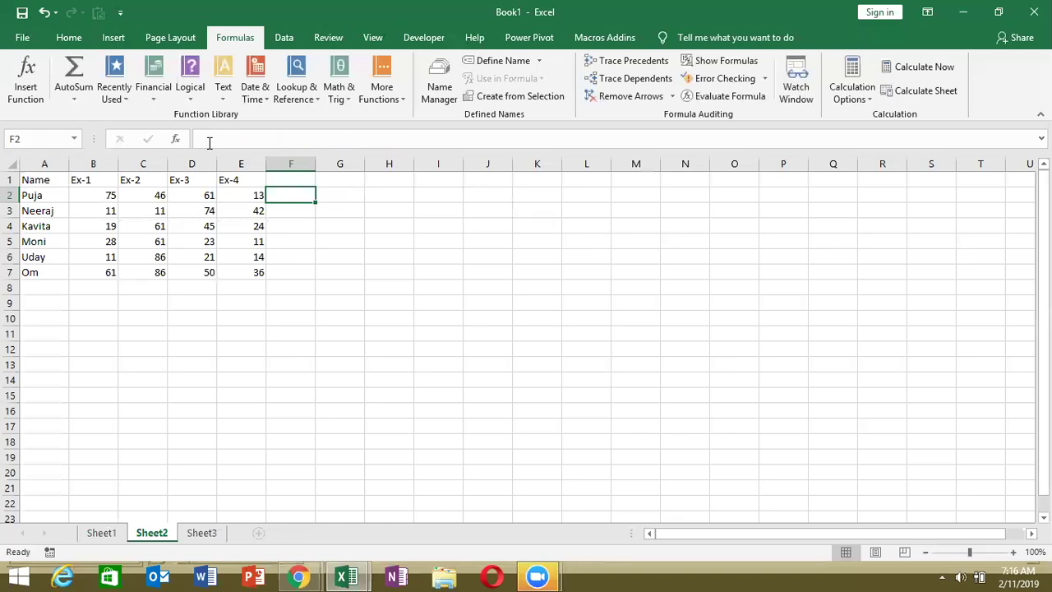
drag(59, 197, 54, 271)
click(94, 185)
drag(111, 186, 235, 180)
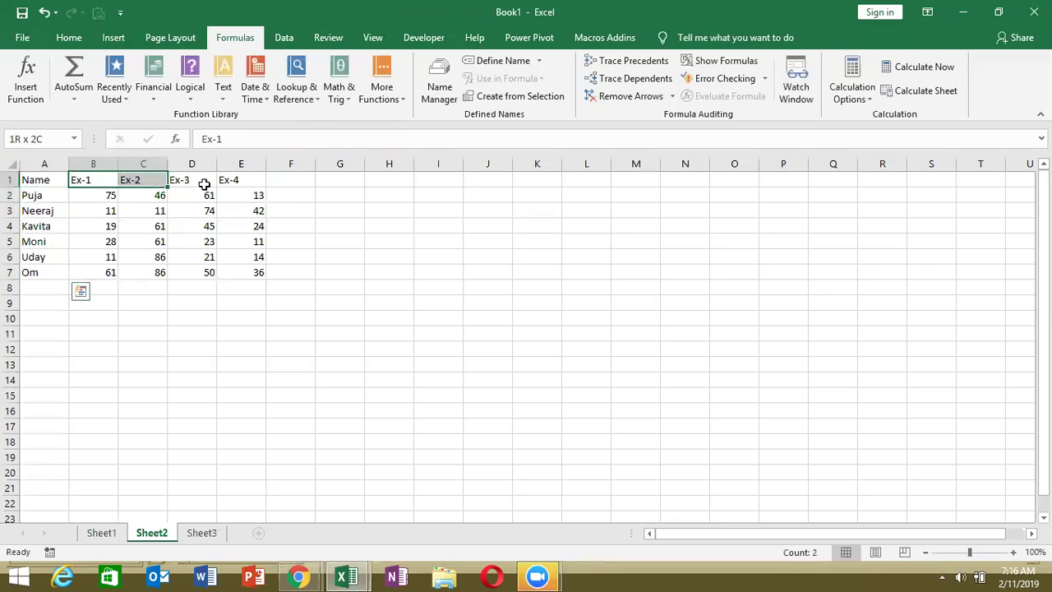
- Enter the heading 'Total' in cell F1
click(291, 176)
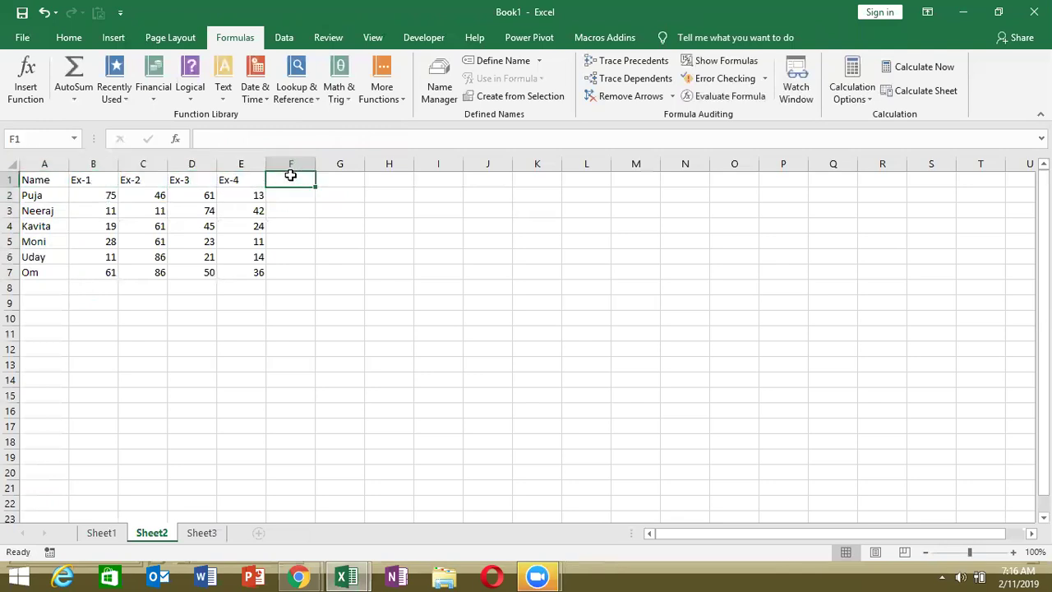
text(Total)
key(Return)
- Try =SUM(B2:E2) in F2, then delete it again
text(=sum)
key(Tab)
key(Left)
key(shift+Left)
key(shift+Left)
key(shift+Left)
key(Return)
key(Up)
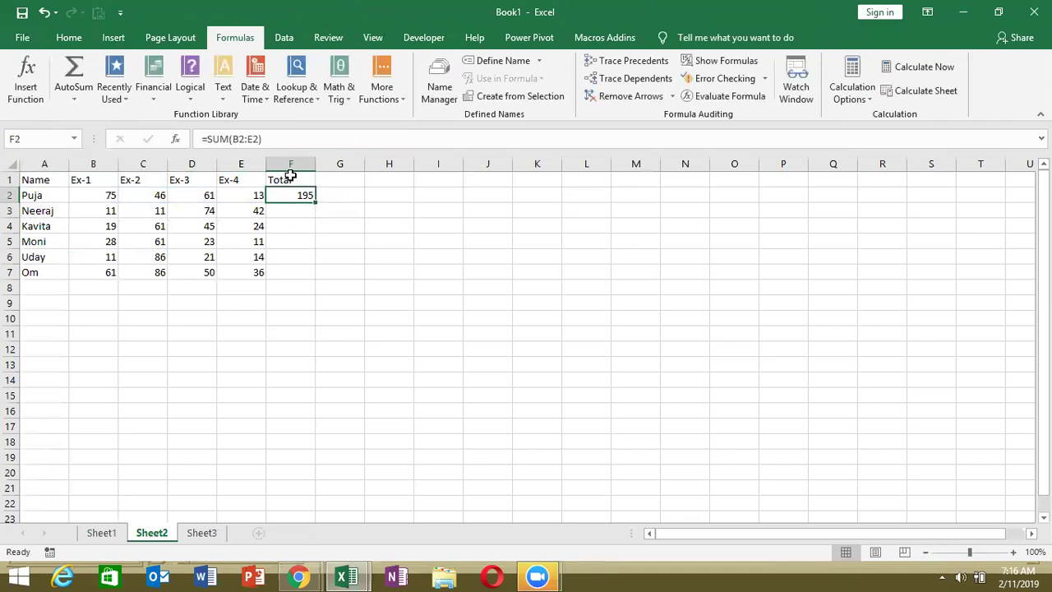
key(Delete)
key(Left)
key(shift+Left)
key(shift+Left)
key(shift+Left)
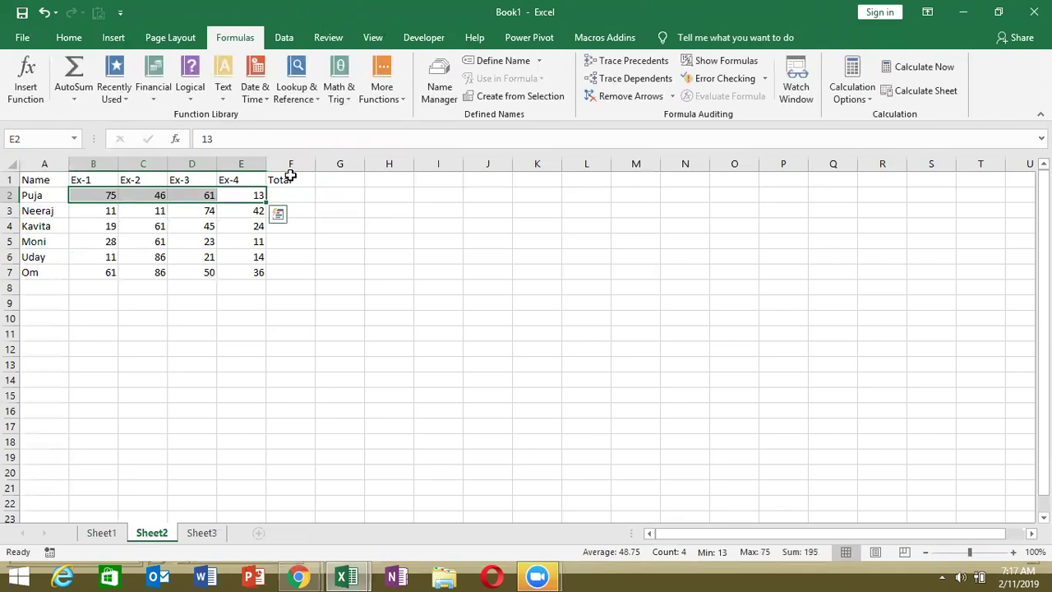
key(Right)
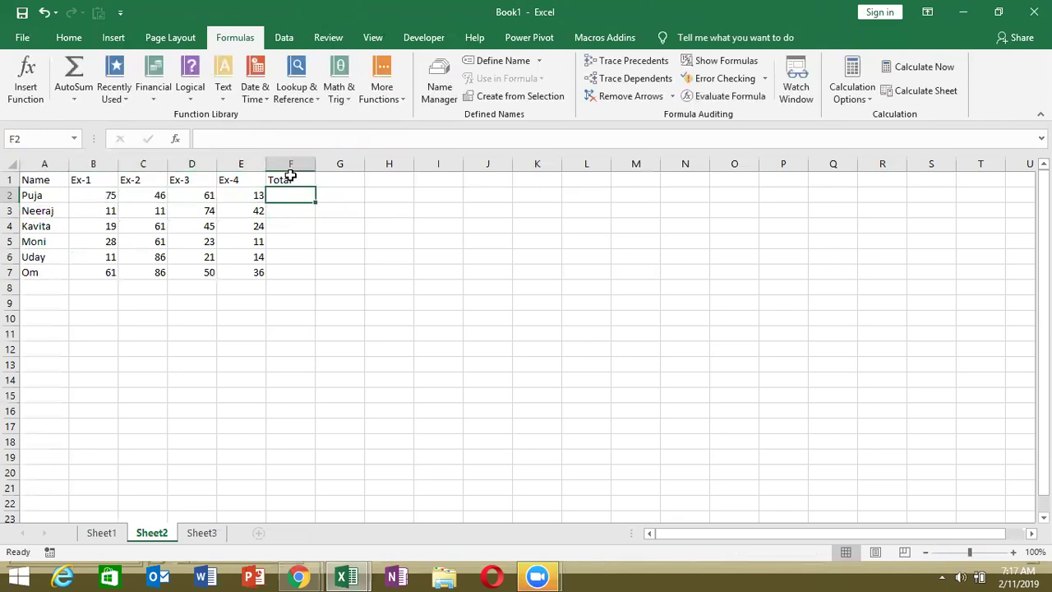
- Delete the scores 42 in E3 and 14 in E6
key(Left)
key(Left)
key(Down)
key(Right)
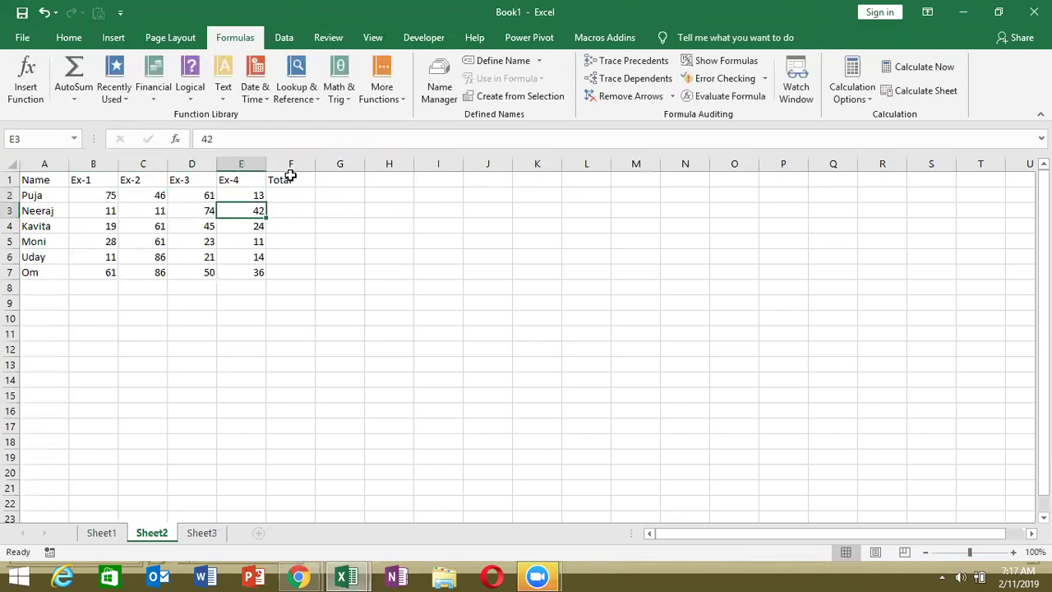
key(Delete)
key(Down)
key(Down)
key(Down)
key(Delete)
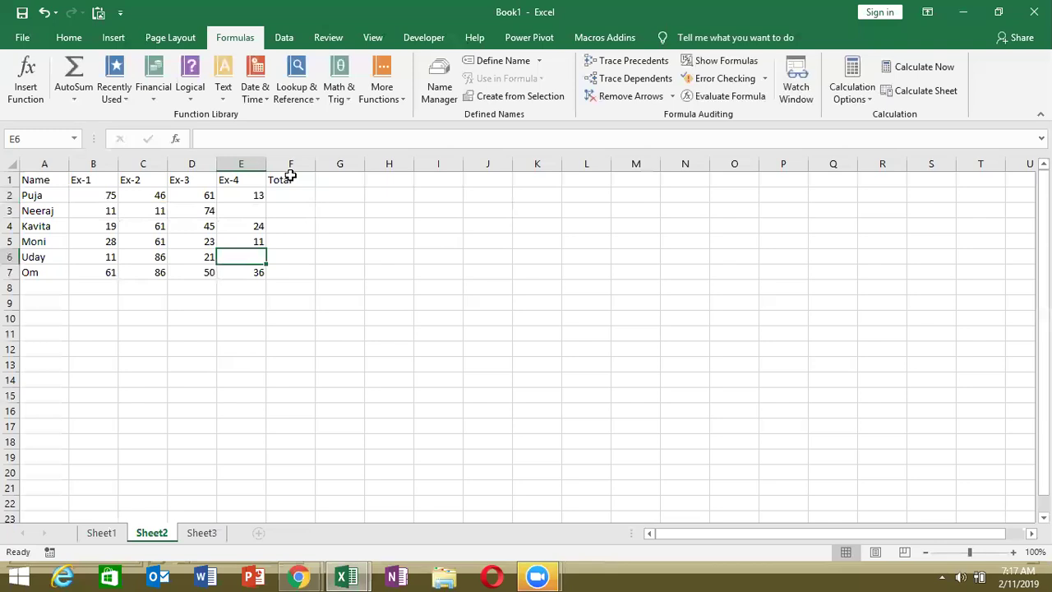
- Delete the scores 50 and 36 in D7:E7, then return to F2
key(Left)
key(Left)
key(Up)
key(Down)
key(Down)
key(Right)
key(shift+Right)
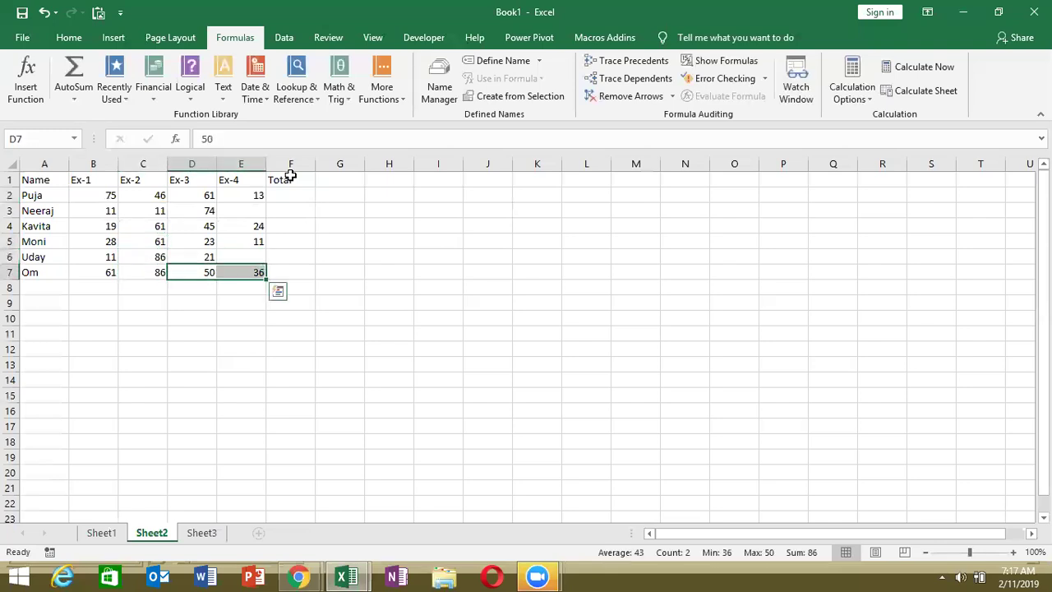
key(Delete)
key(Up)
key(ctrl+Up)
key(Right)
key(Right)
key(Down)
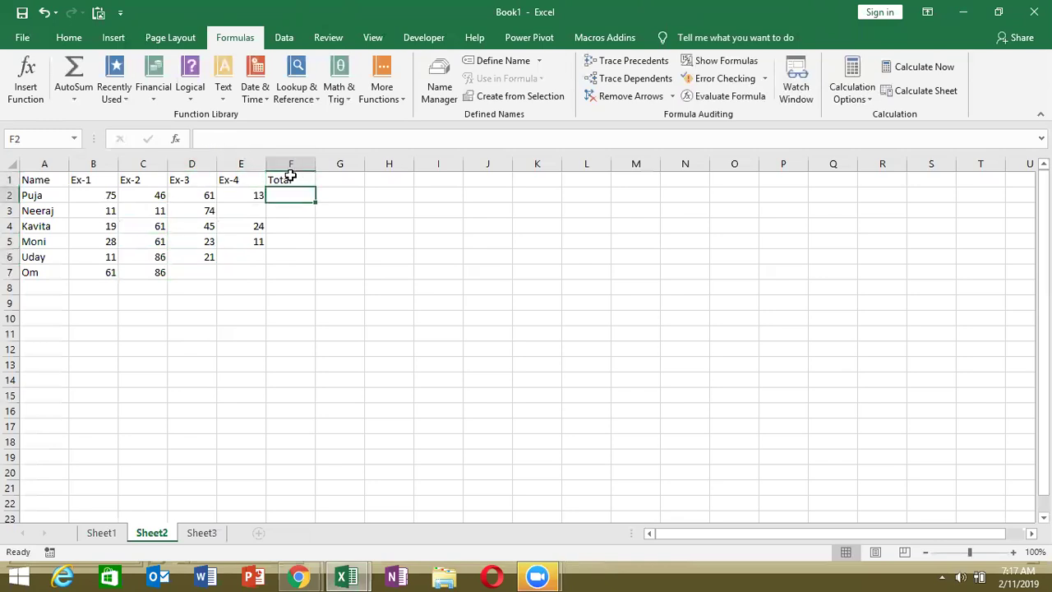
- Enter =INDEX(B2:E2,1,IF(B2:E2>0,COLUMN(B2:E2)-1)) in F2 as an array formula
text(=)
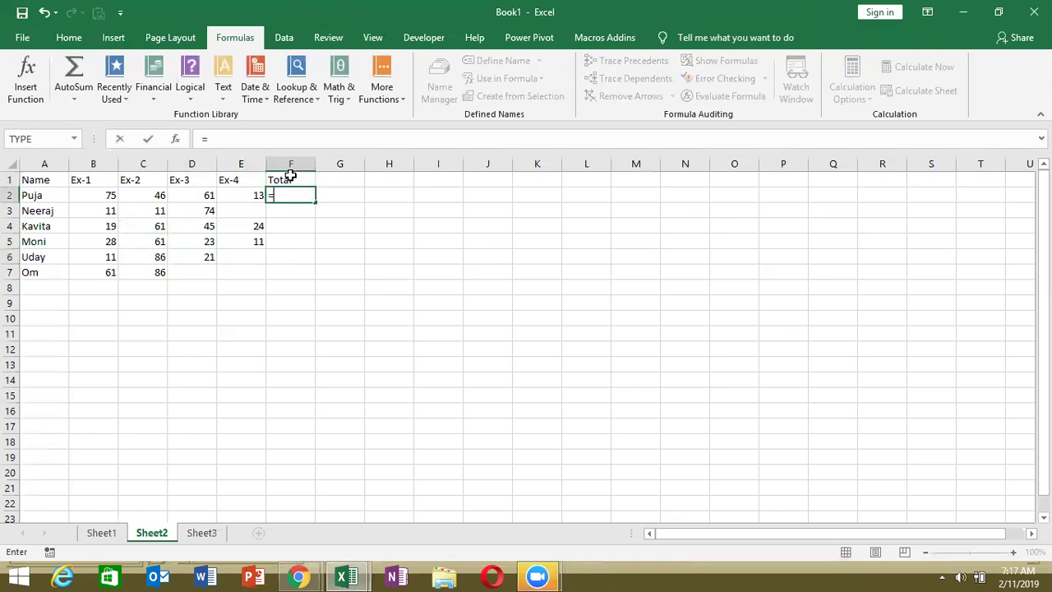
text(ind)
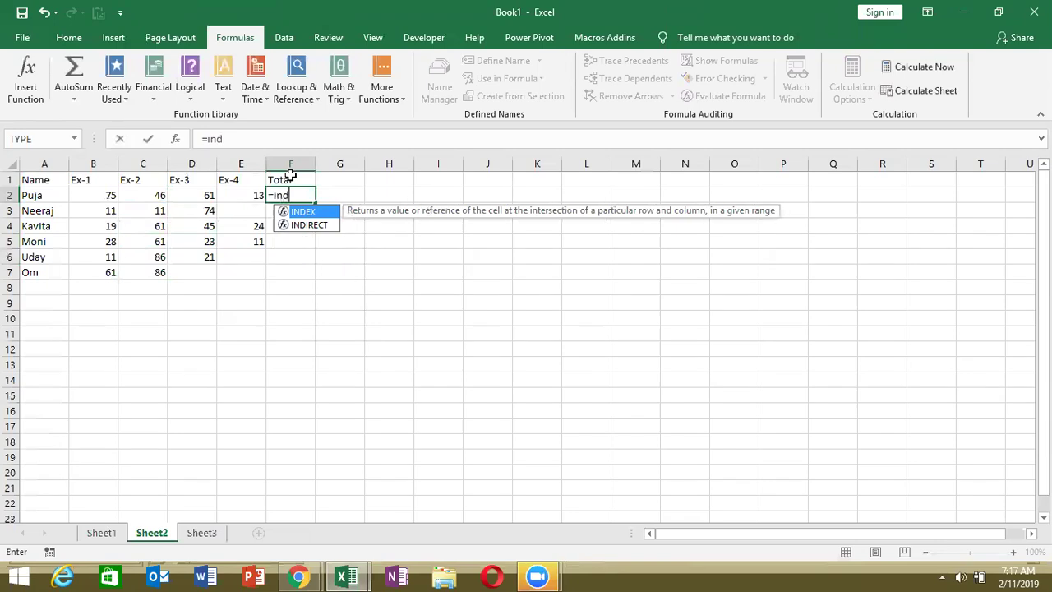
key(Tab)
drag(108, 196, 227, 191)
text(,1,)
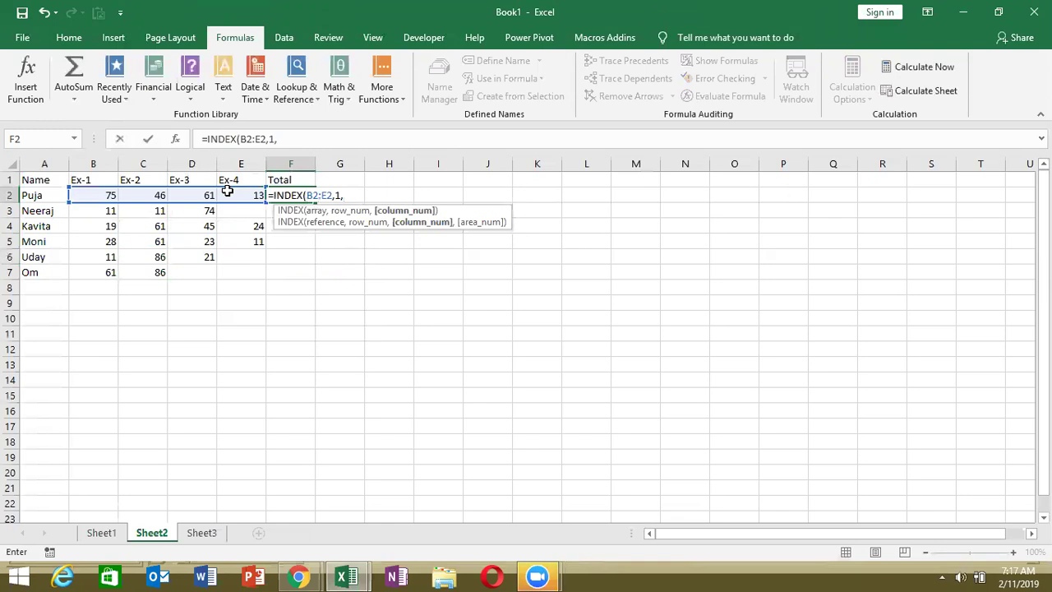
text(IF()
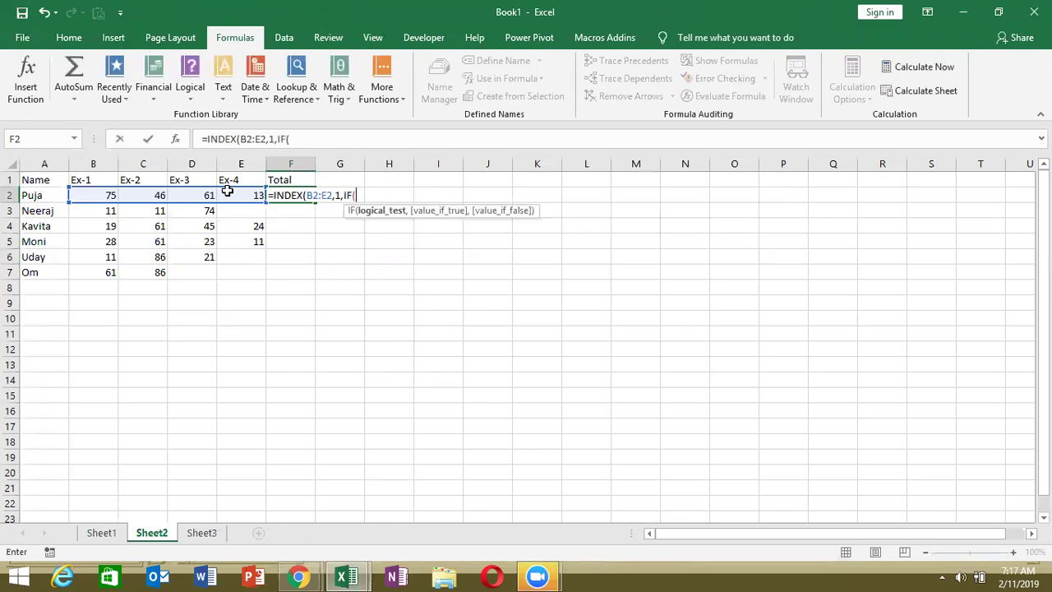
drag(96, 195, 226, 195)
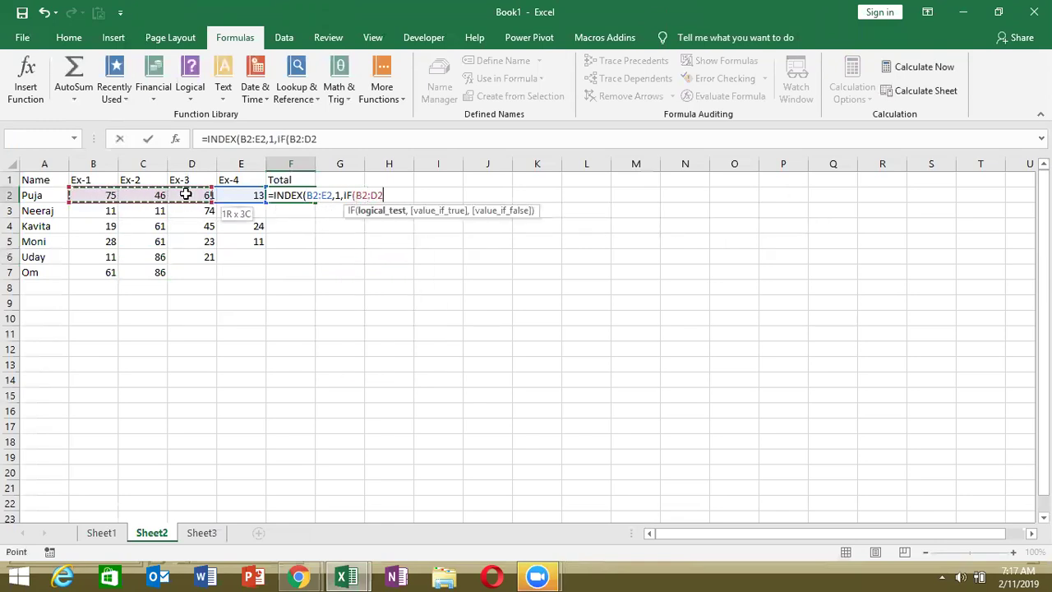
text(>0)
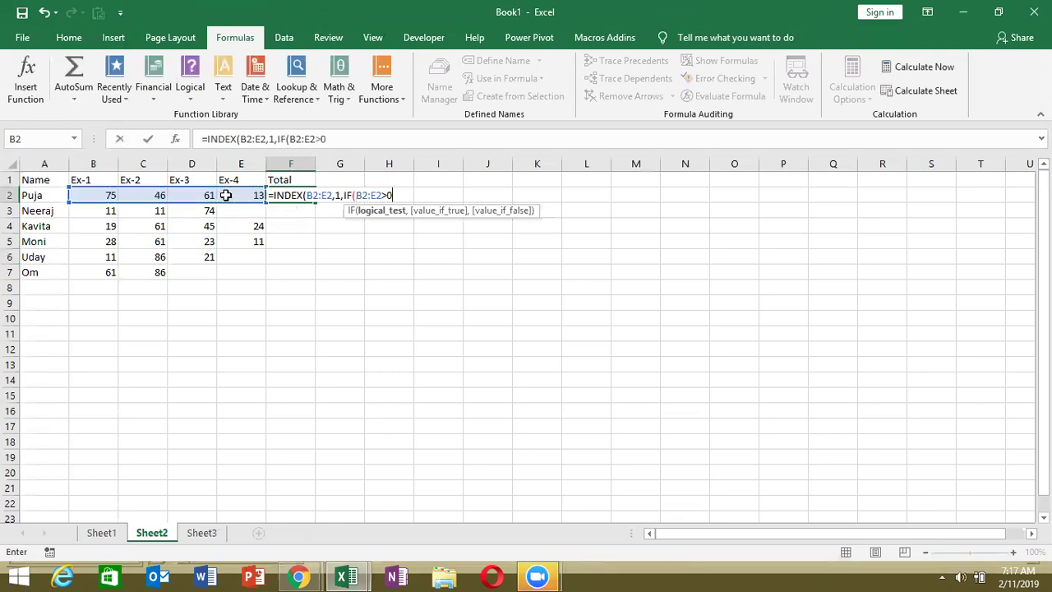
text(,col)
key(Tab)
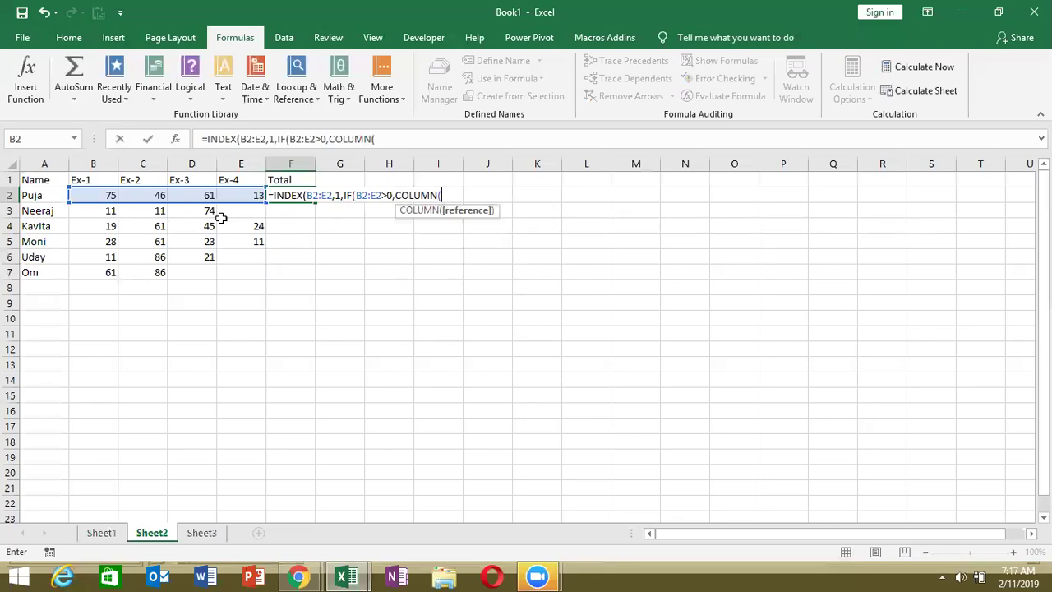
drag(95, 196, 229, 198)
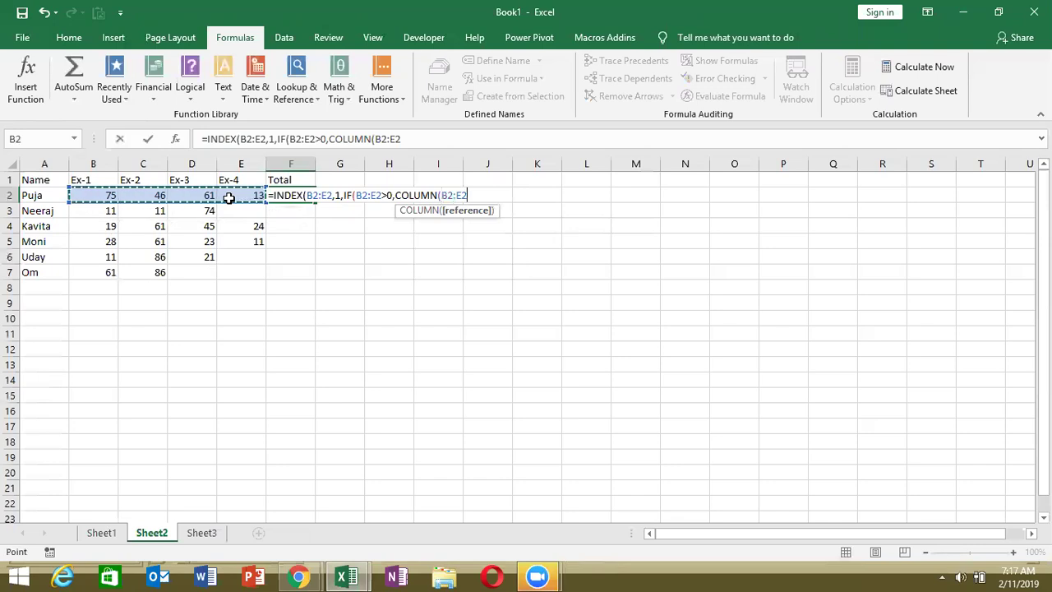
text()-1)
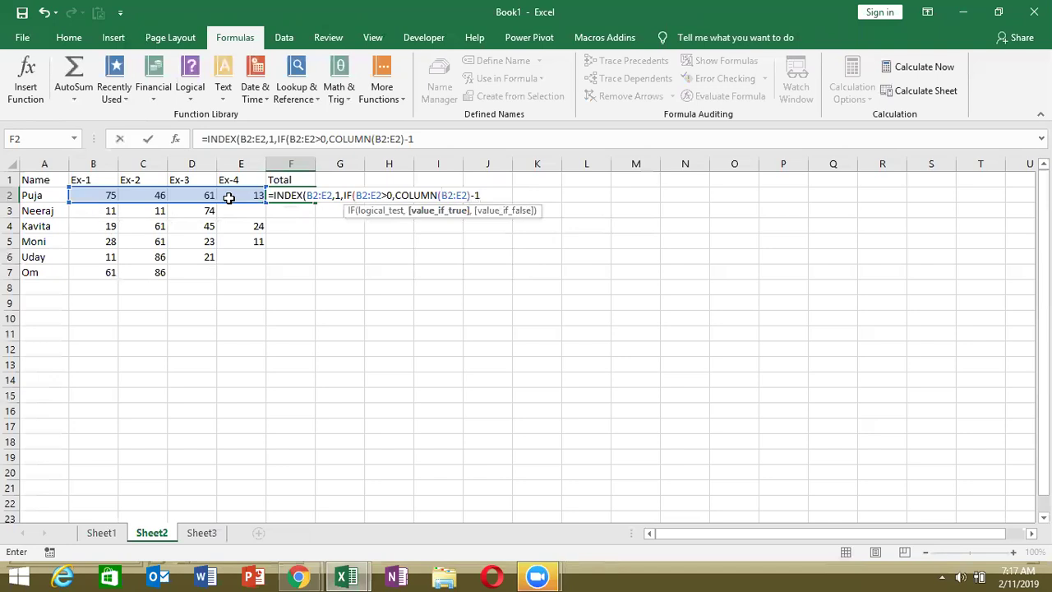
text()))
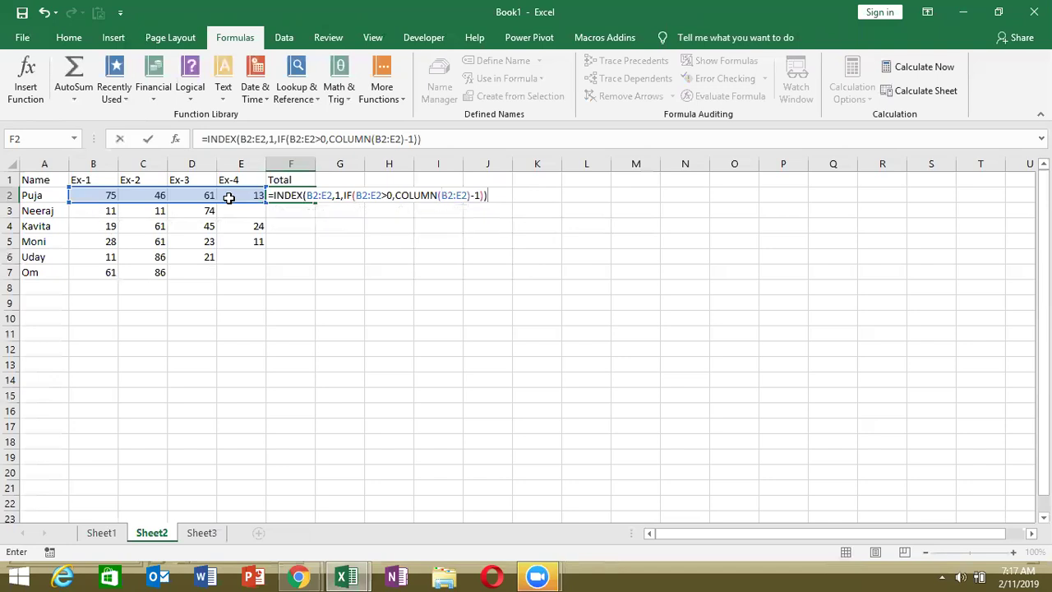
key(ctrl+shift+Return)
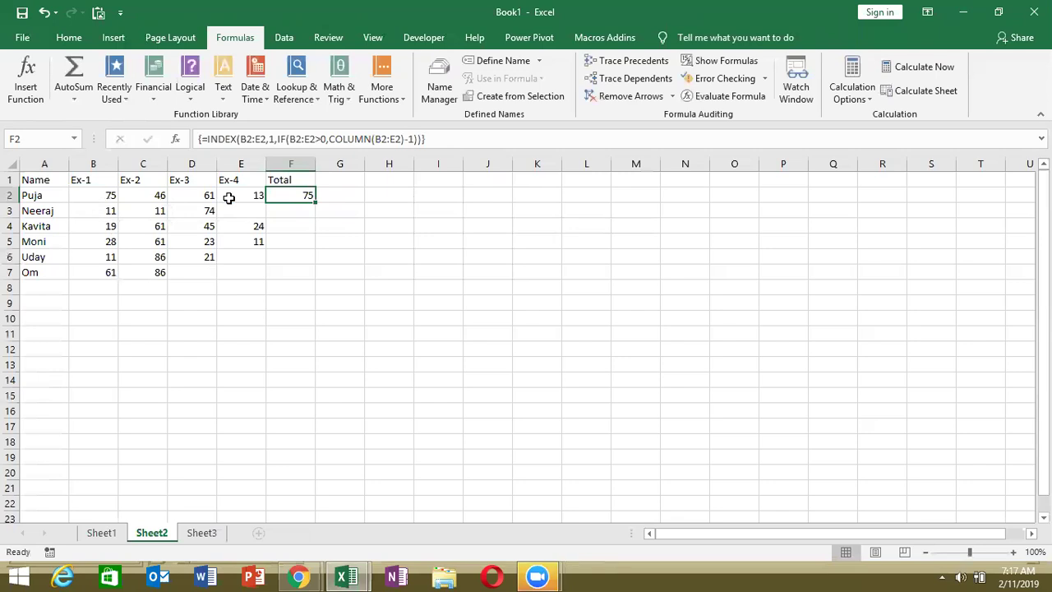
- Wrap F2's IF in MAX( ) and recommit as an array formula, returning 13
double_click(274, 196)
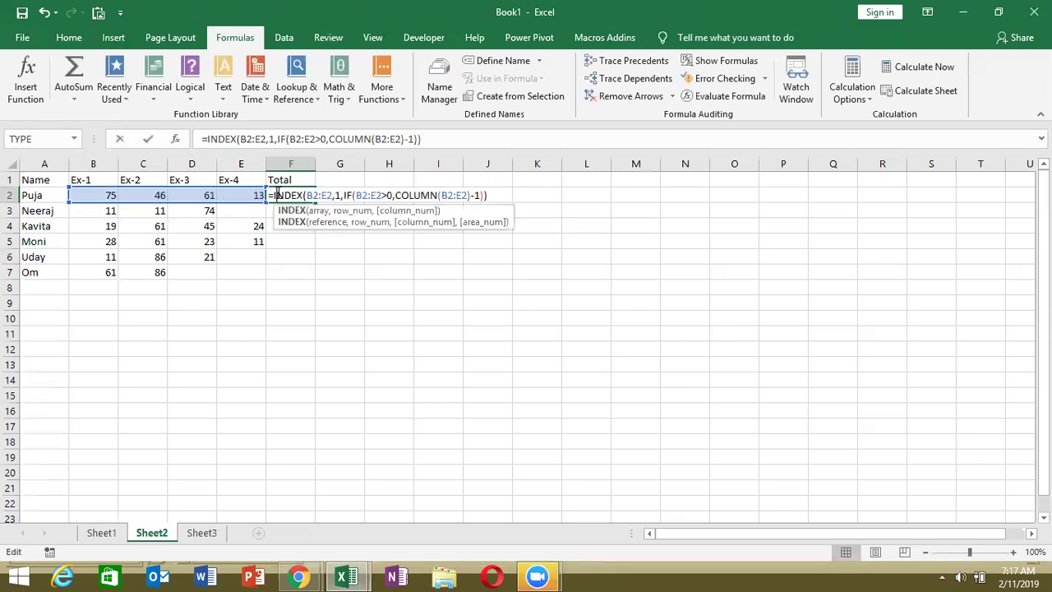
click(343, 196)
text(MAX)
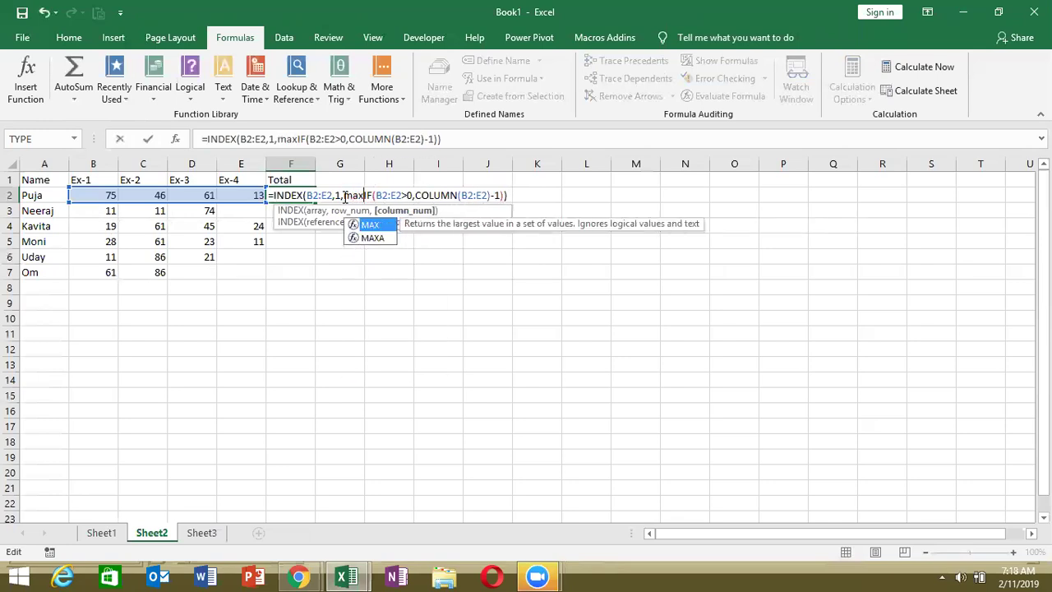
text(()
click(510, 196)
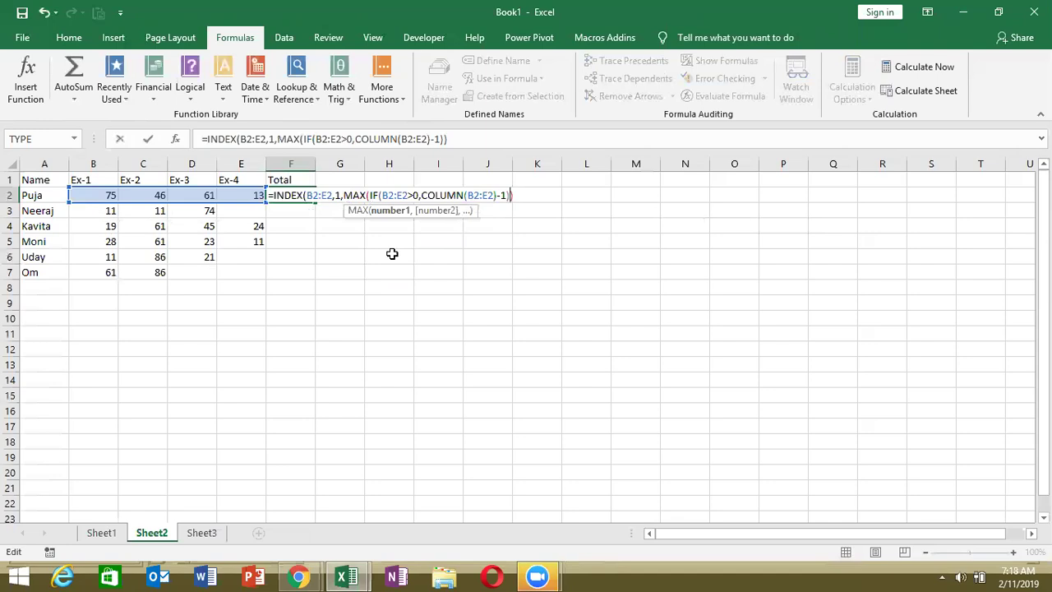
text())
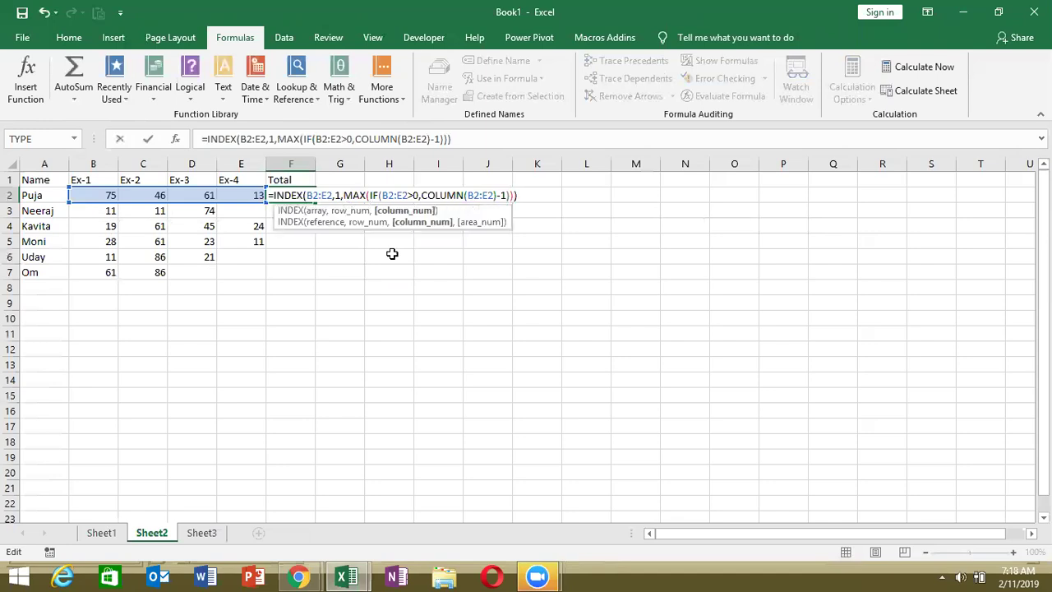
key(ctrl+shift+Return)
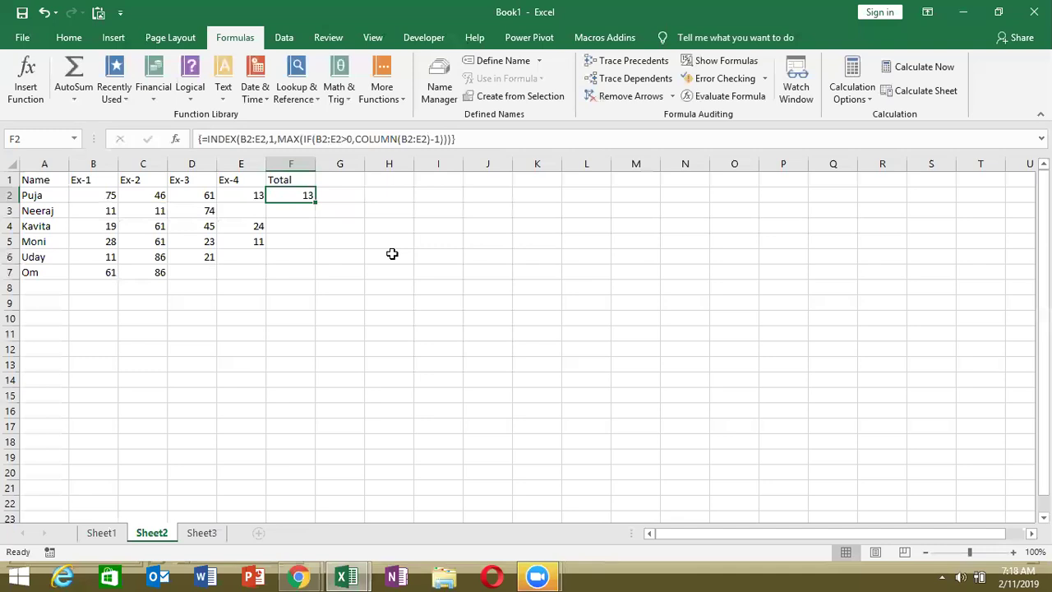
- Fill F2's formula down to F7 (13, 74, 24, 11, 21, 86) and check F5's copy
drag(314, 200, 309, 274)
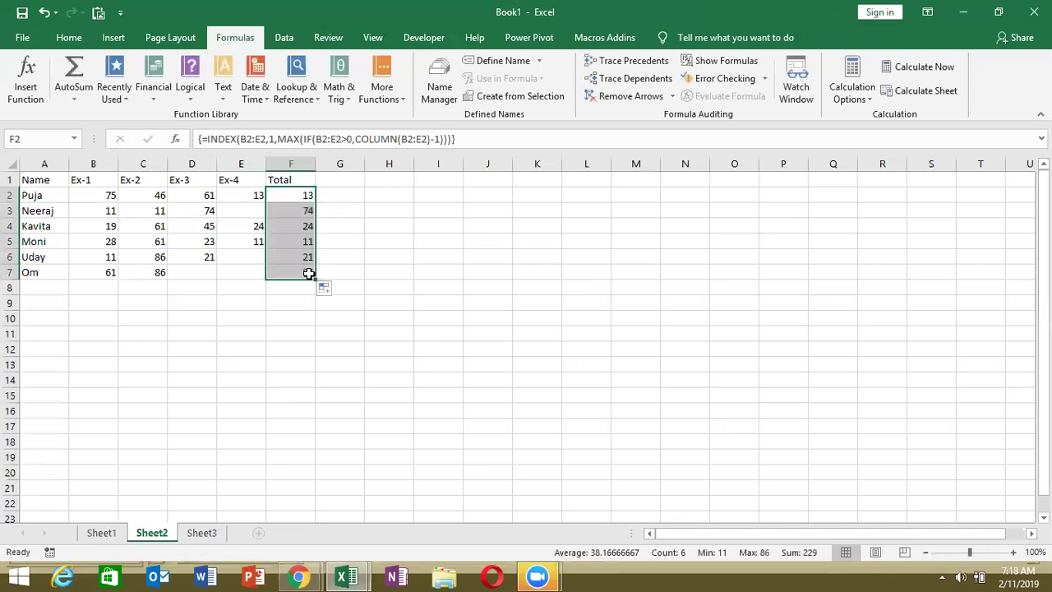
click(307, 227)
click(307, 241)
double_click(308, 241)
key(ctrl+shift+Return)
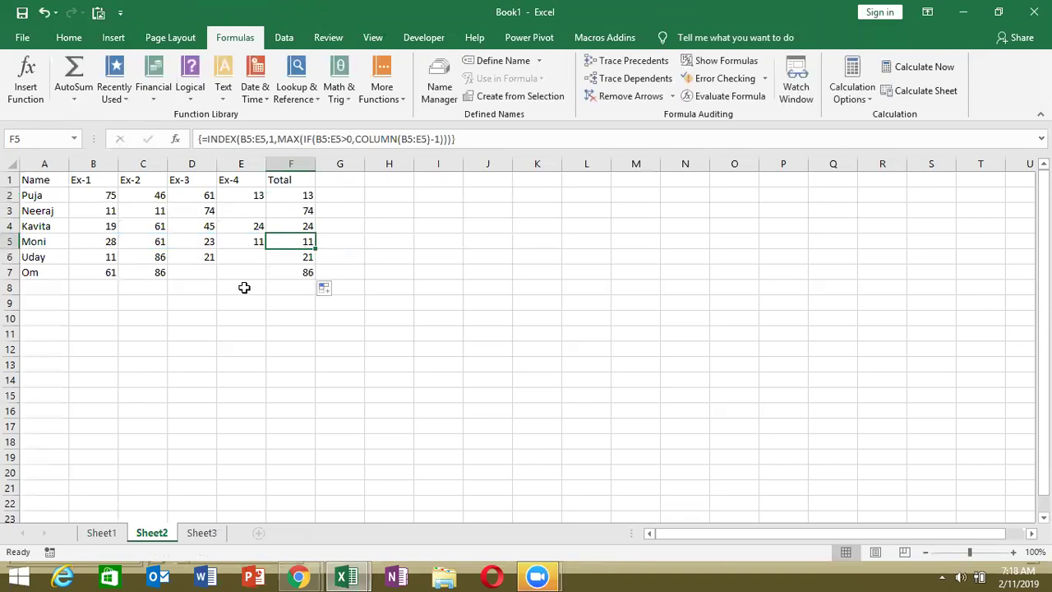
click(297, 197)
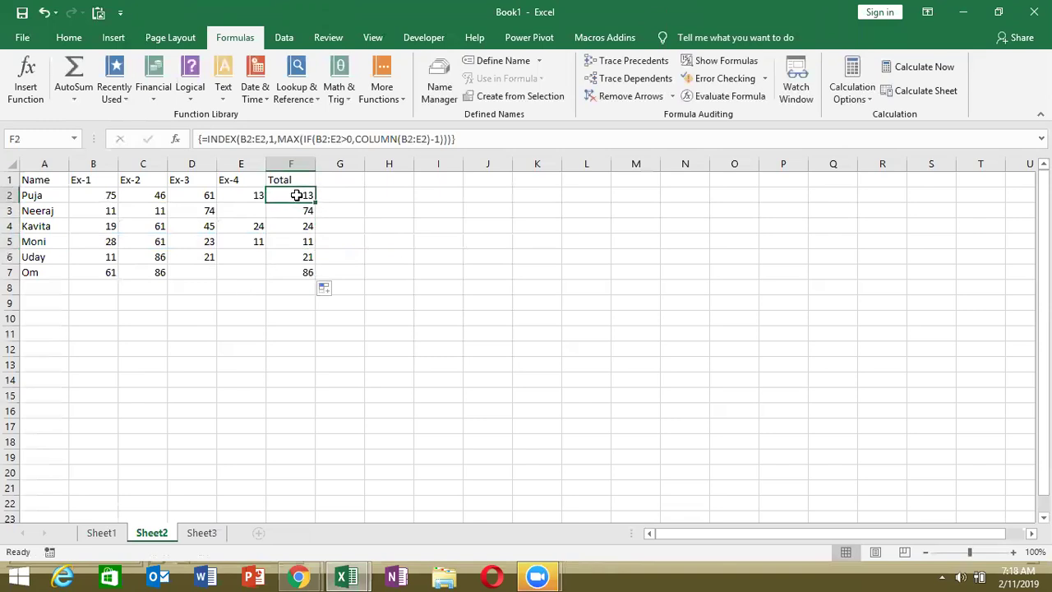
click(719, 97)
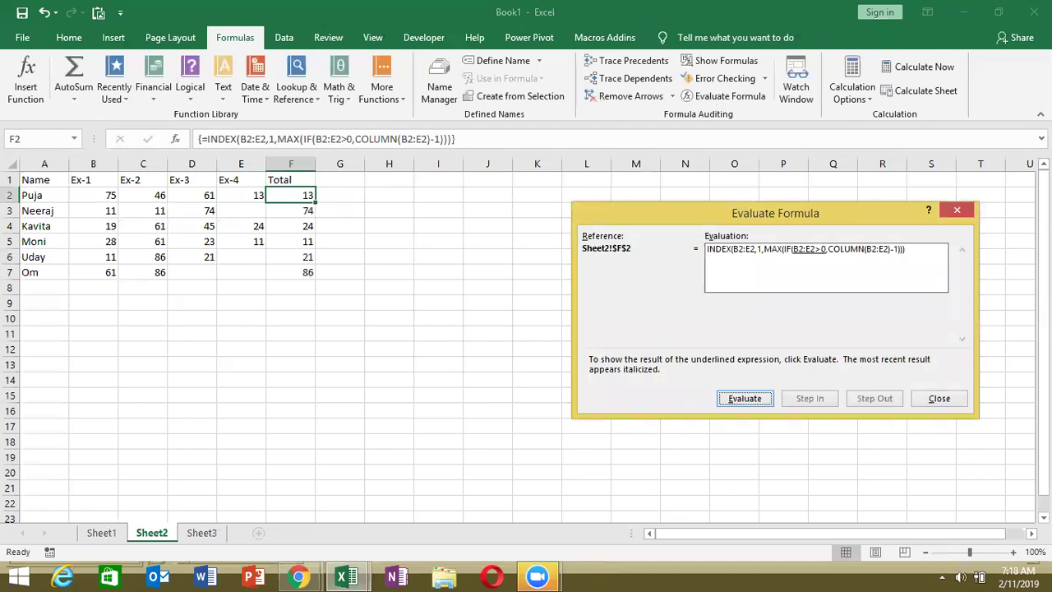
drag(873, 225, 787, 233)
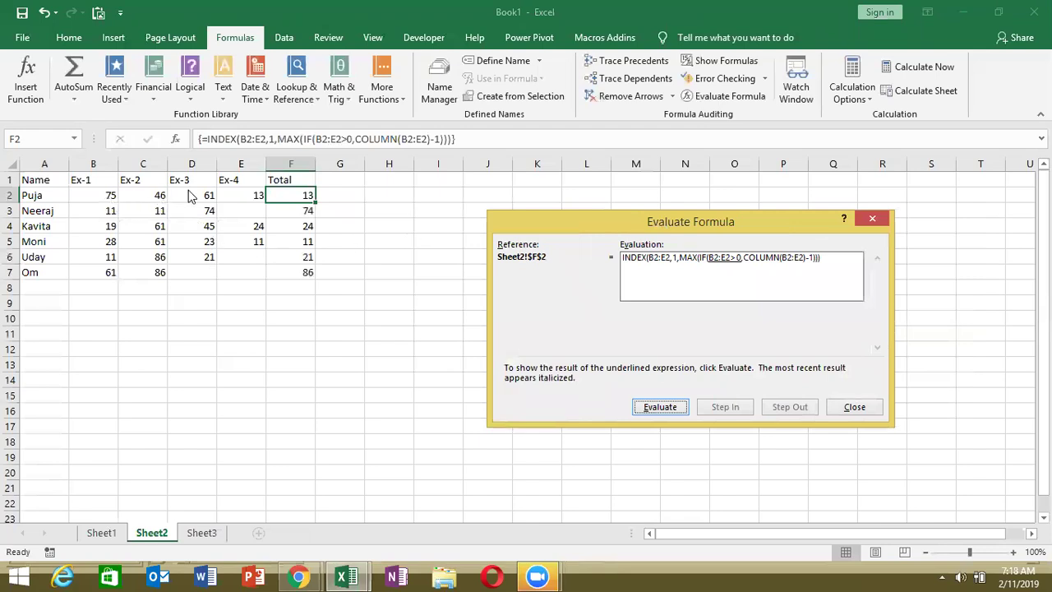
click(664, 408)
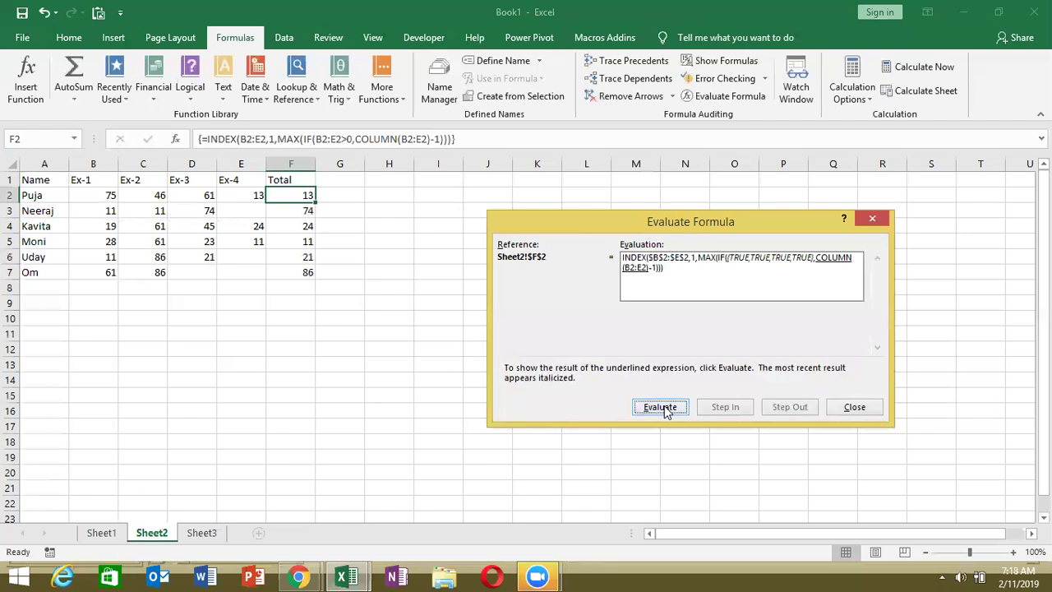
click(660, 407)
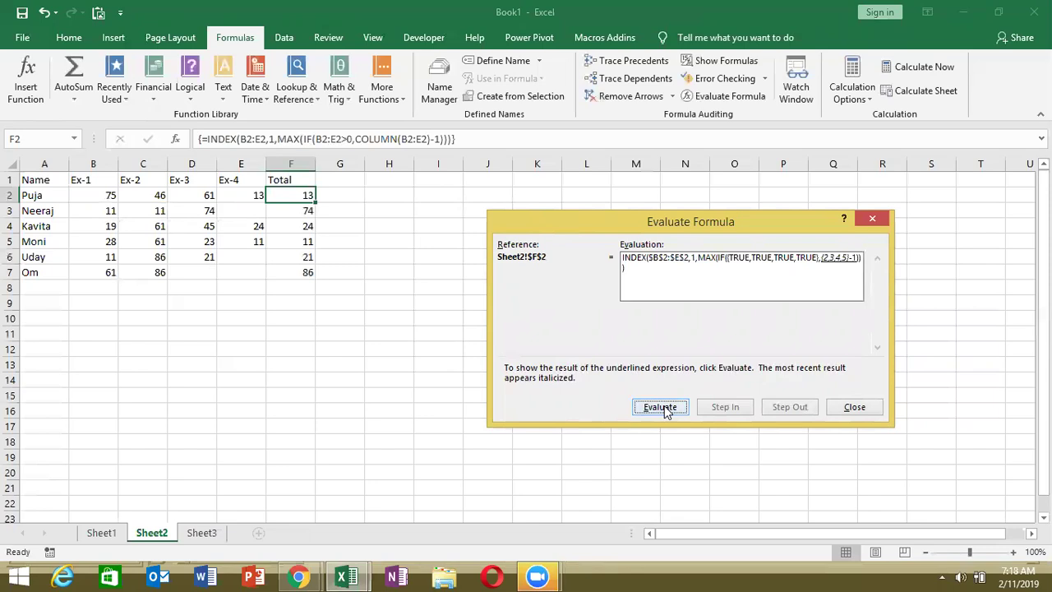
click(660, 407)
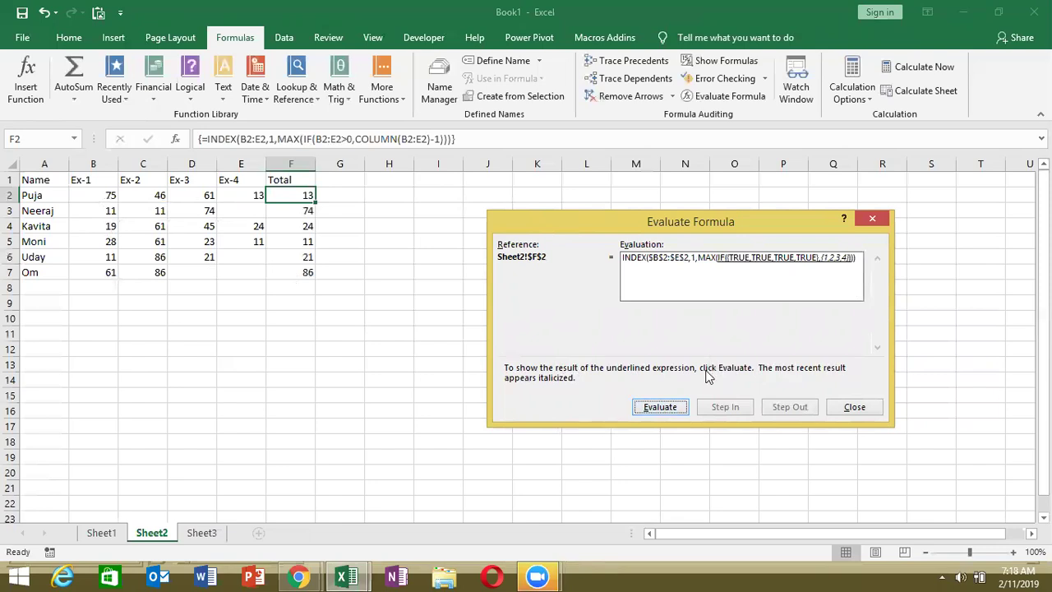
click(660, 407)
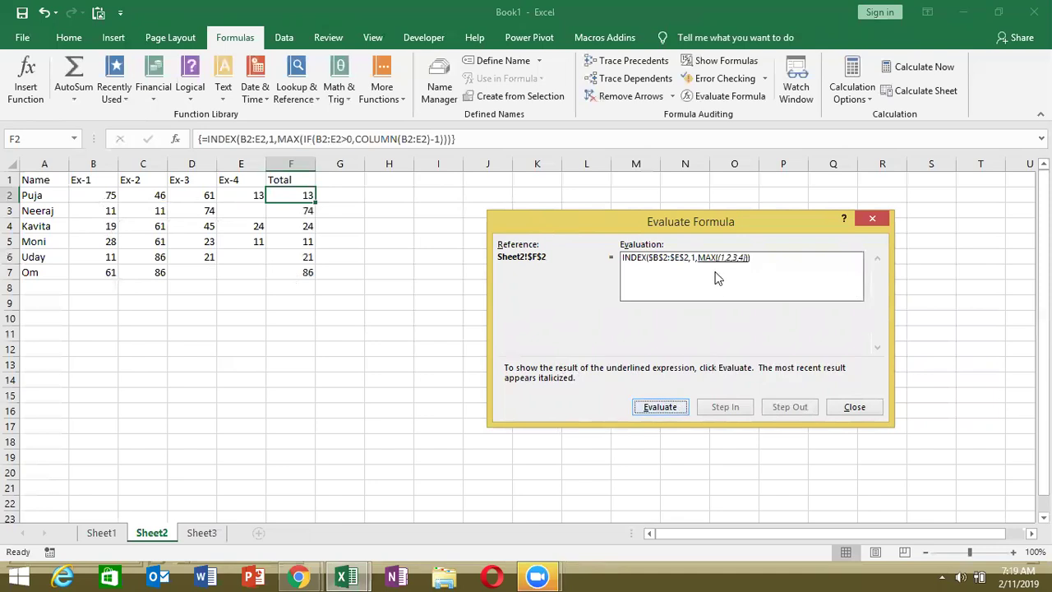
click(653, 409)
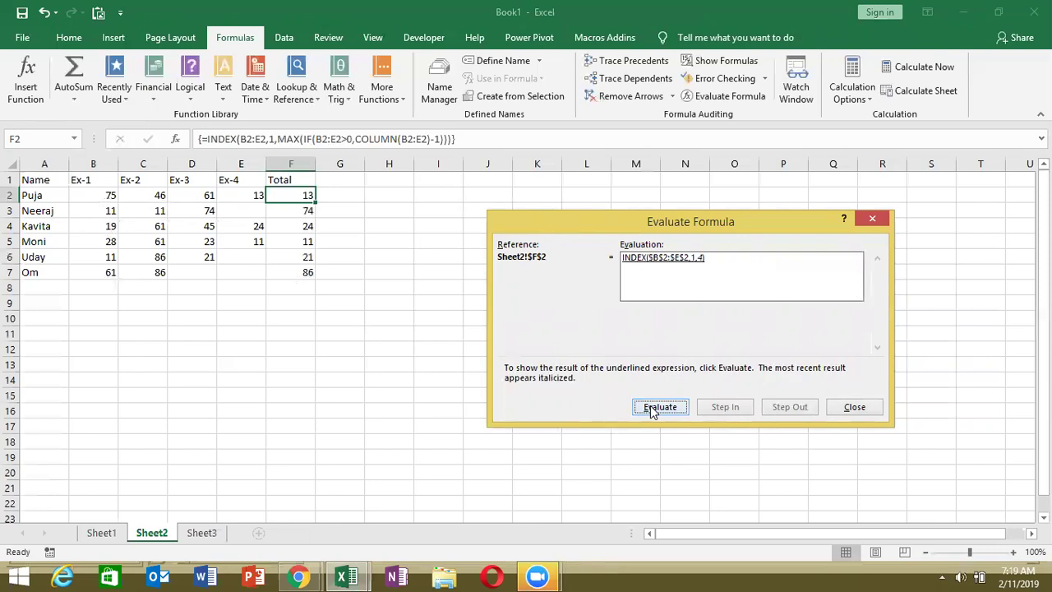
click(653, 409)
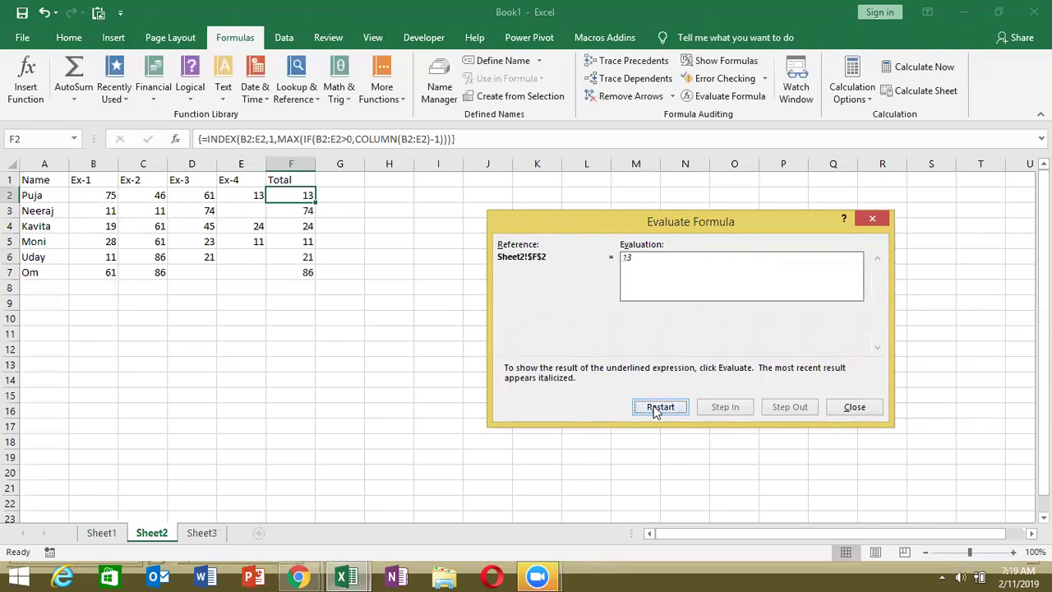
click(863, 410)
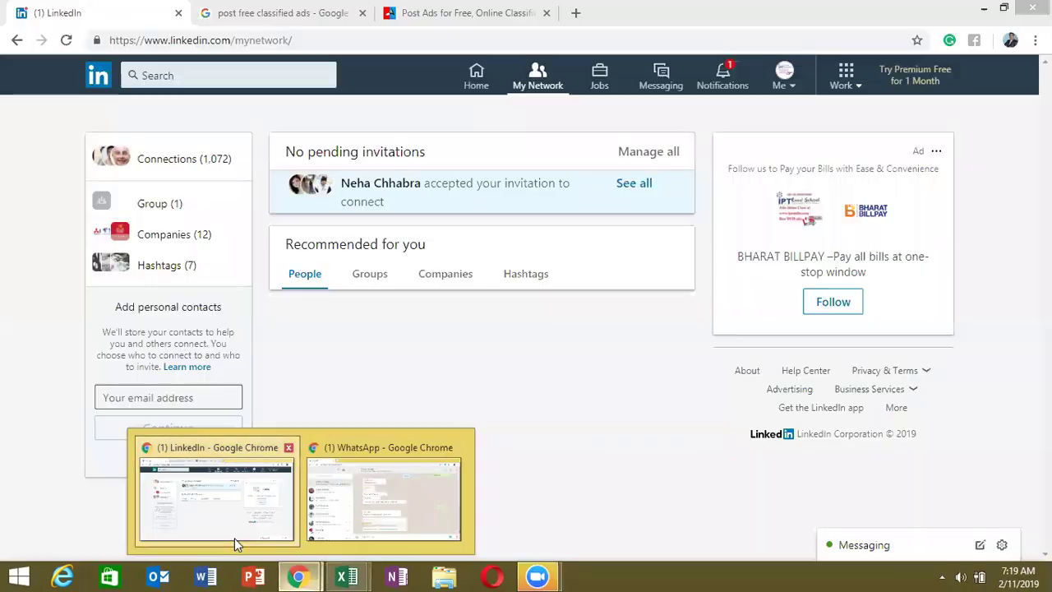
- Open youtube.com in a new Chrome tab and search for iptindia
mouse_move(298, 577)
click(234, 537)
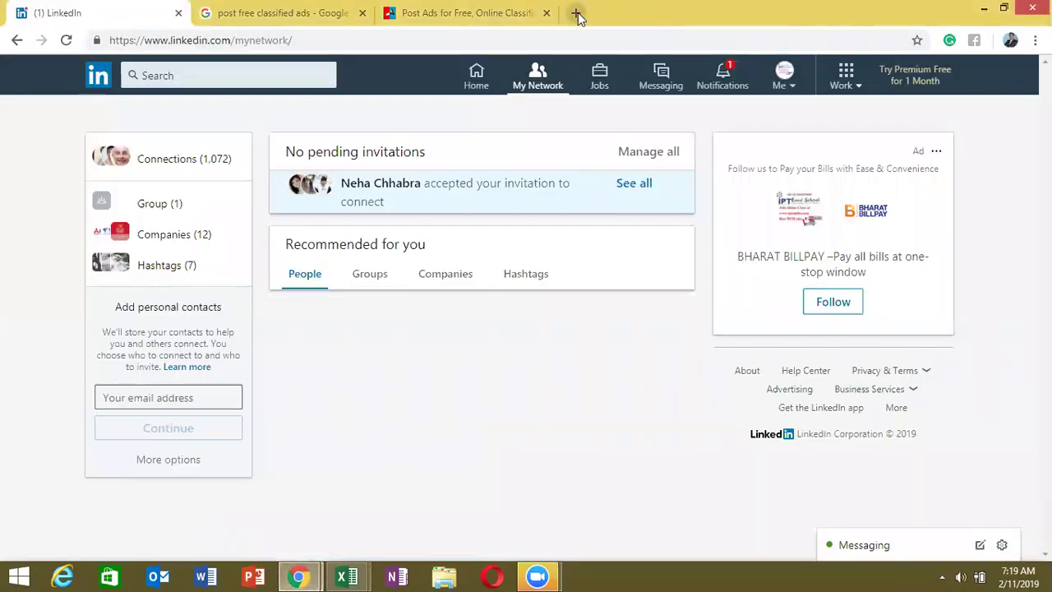
click(576, 12)
text(you)
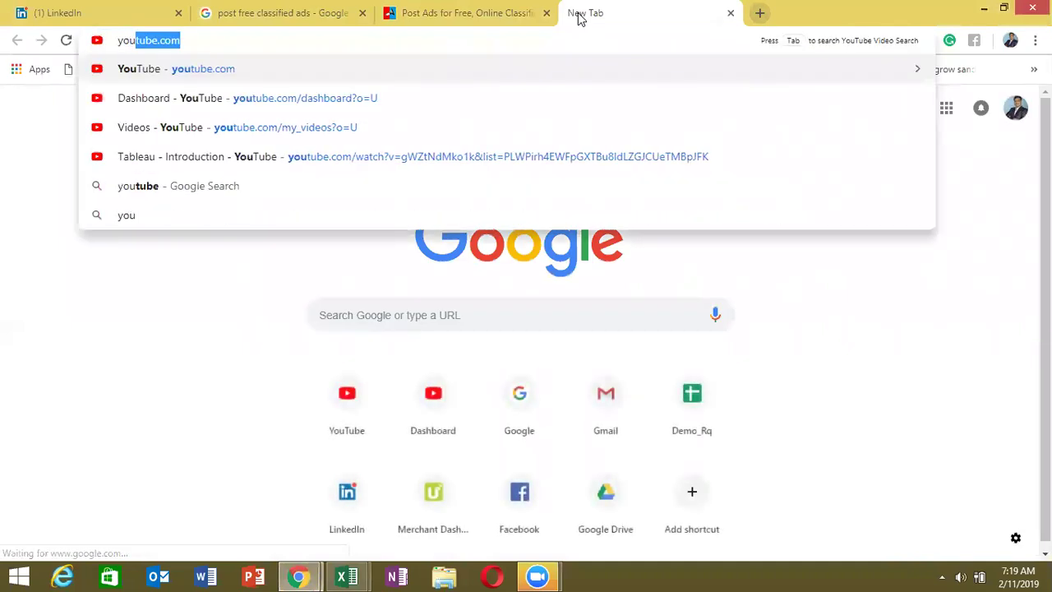
key(Return)
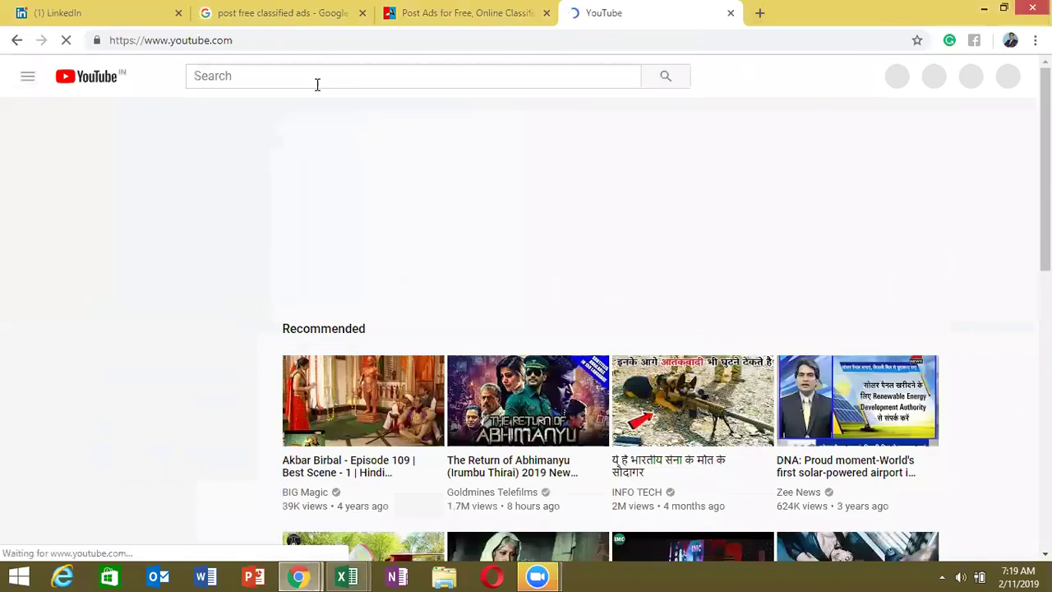
click(292, 79)
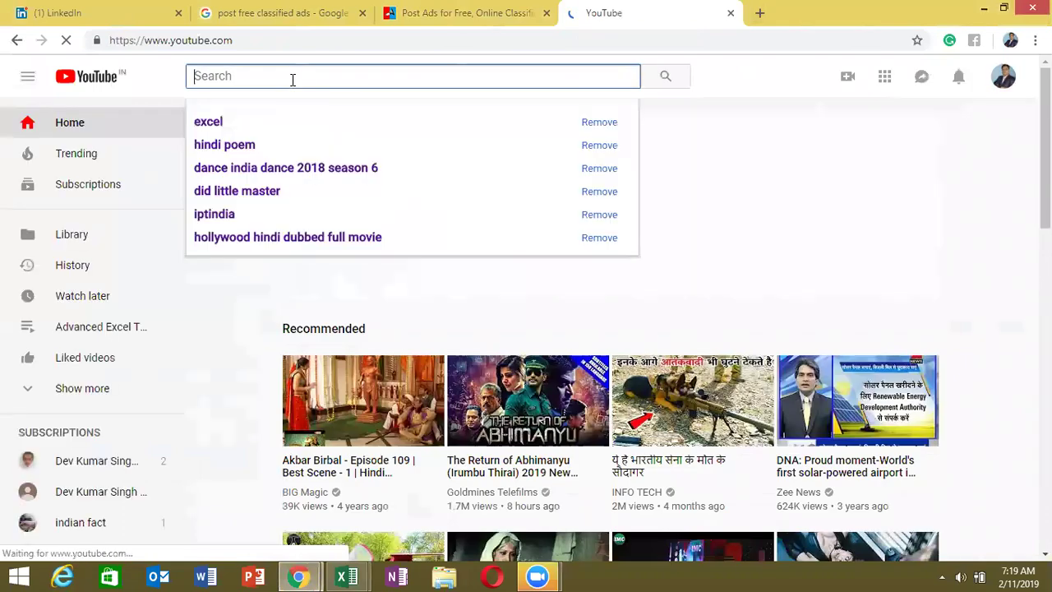
text(IP)
key(Down)
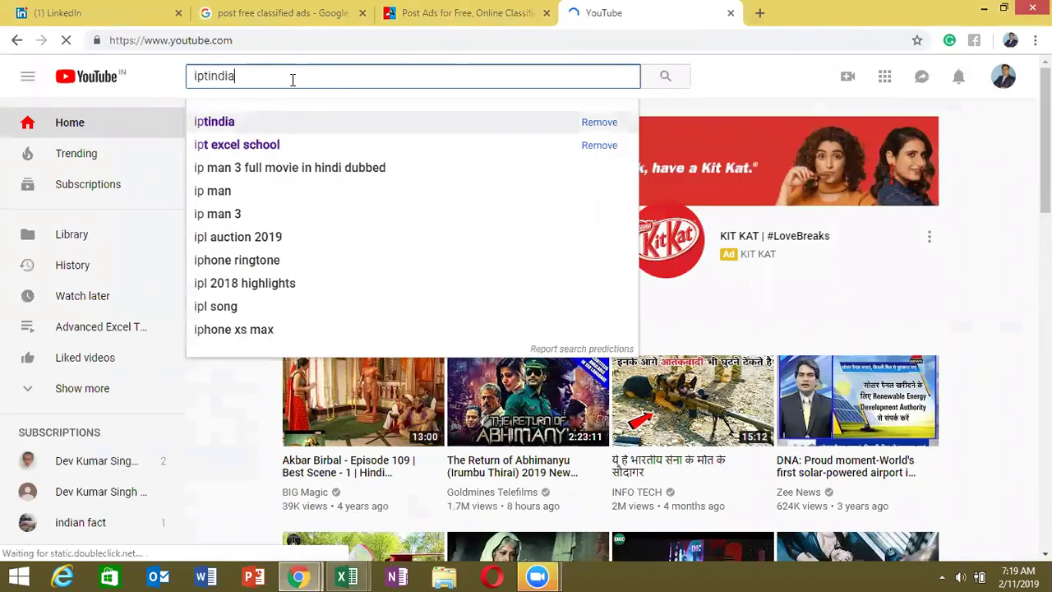
key(Return)
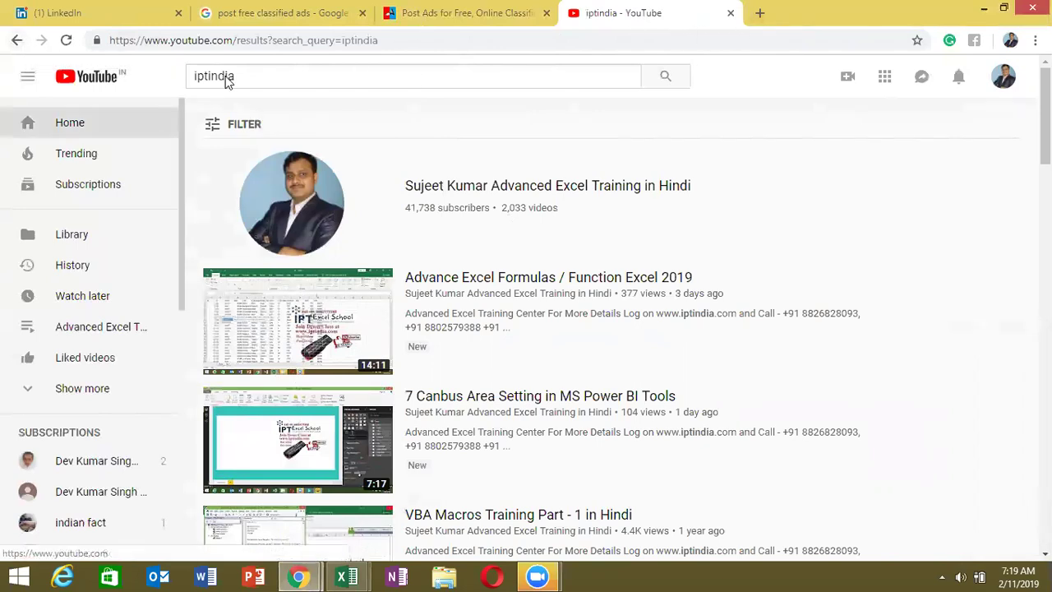
- Close the YouTube tab, show the desktop, and mark the wallpaper's website and phone banner
click(731, 14)
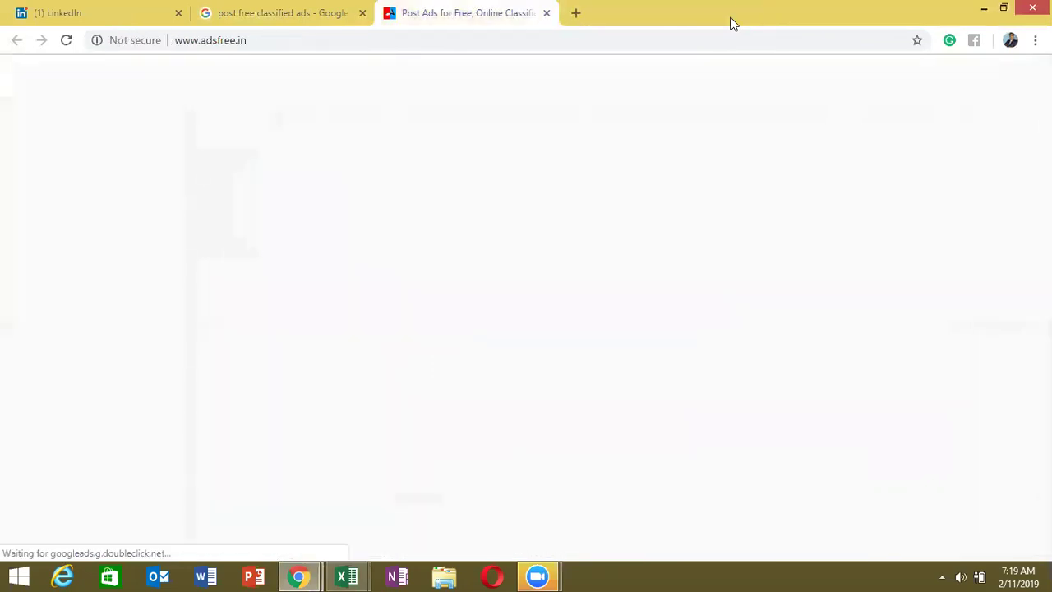
key(super+d)
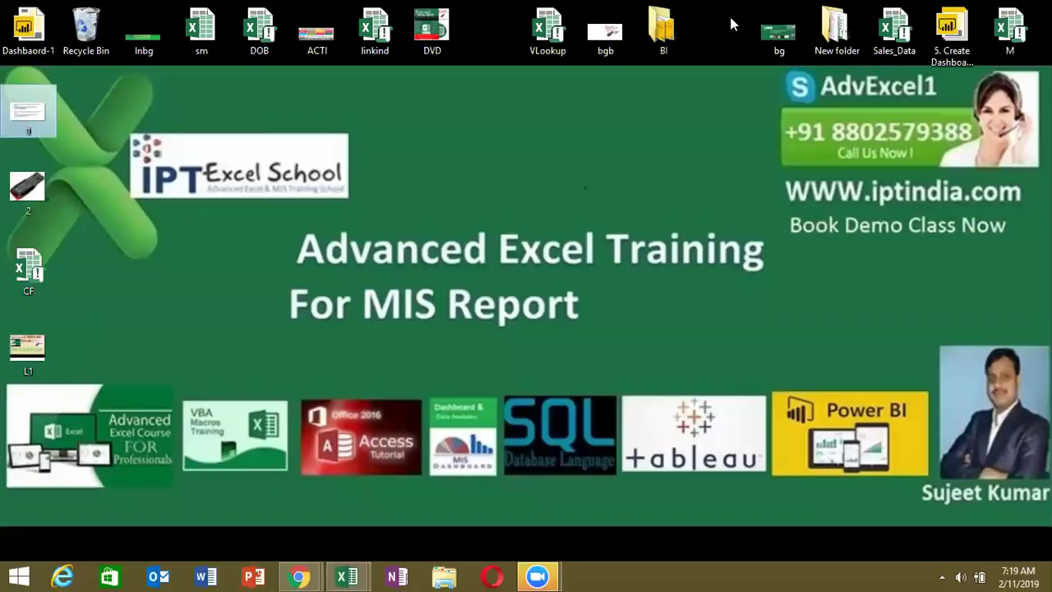
mouse_move(778, 179)
mouse_down()
mouse_move(1026, 208)
mouse_move(1006, 204)
mouse_up()
drag(781, 115, 977, 143)
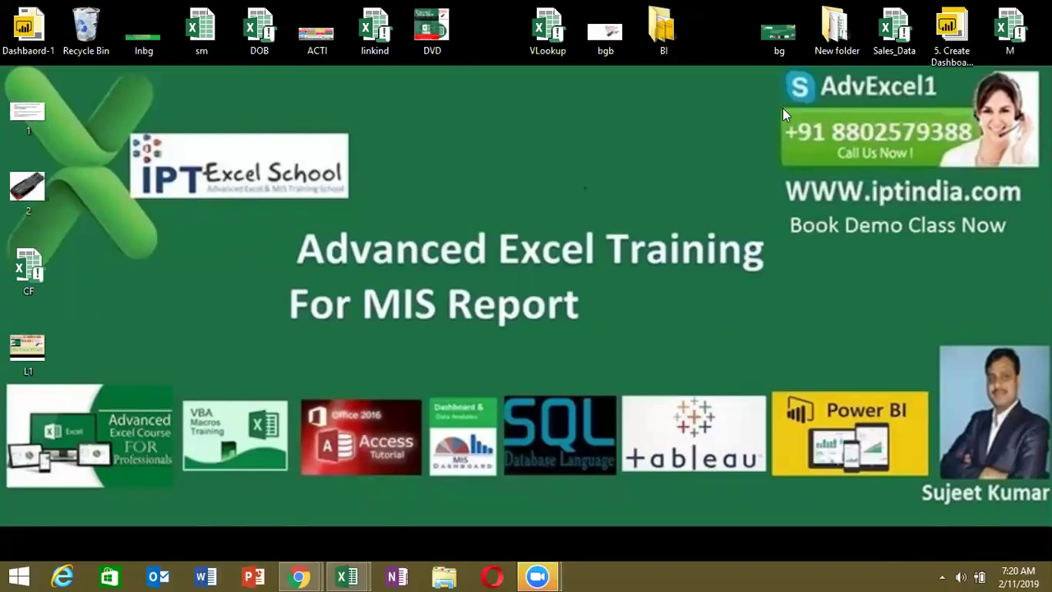